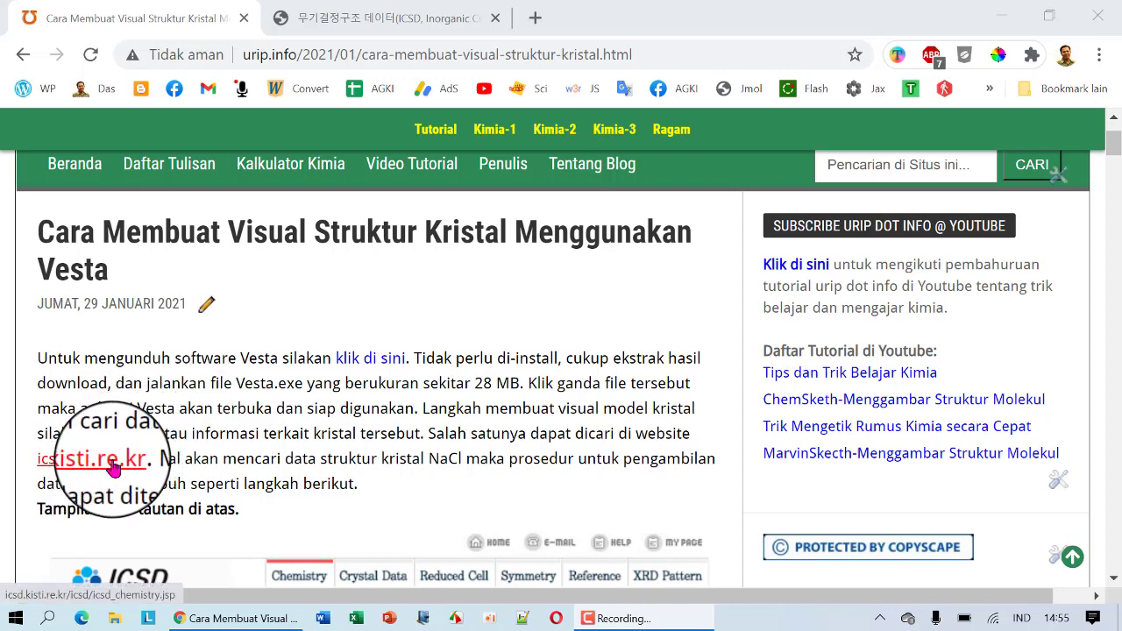
- Open the ICSD chemistry search page from the tutorial article and set the element matching to Exclusive AND
left_click(114, 467)
left_click(745, 18)
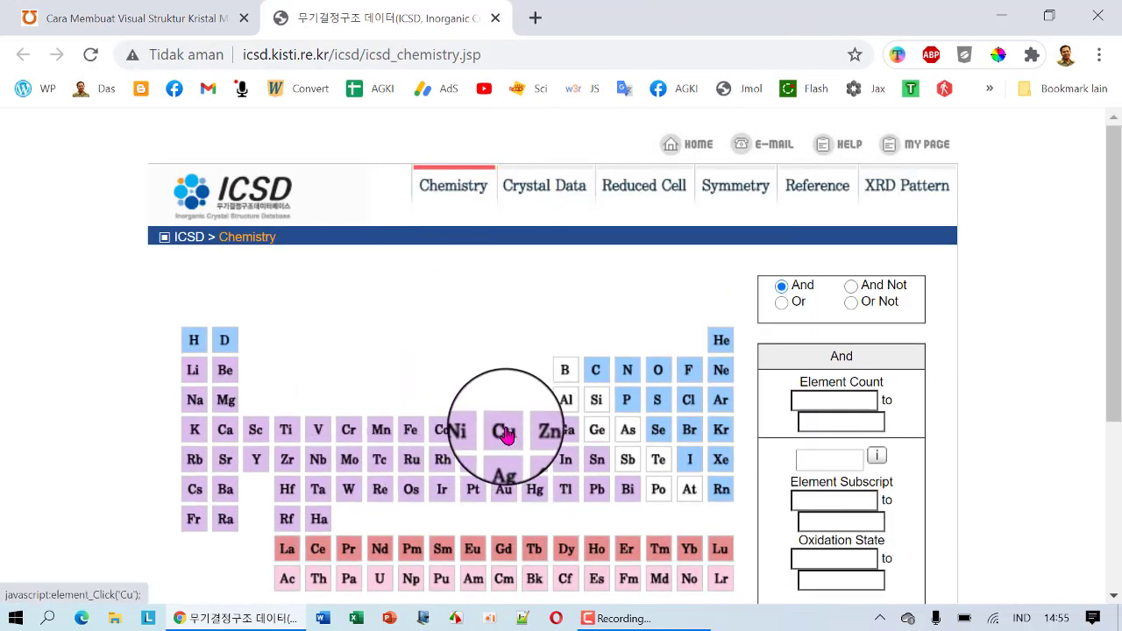
scroll(506, 436, "down", 1)
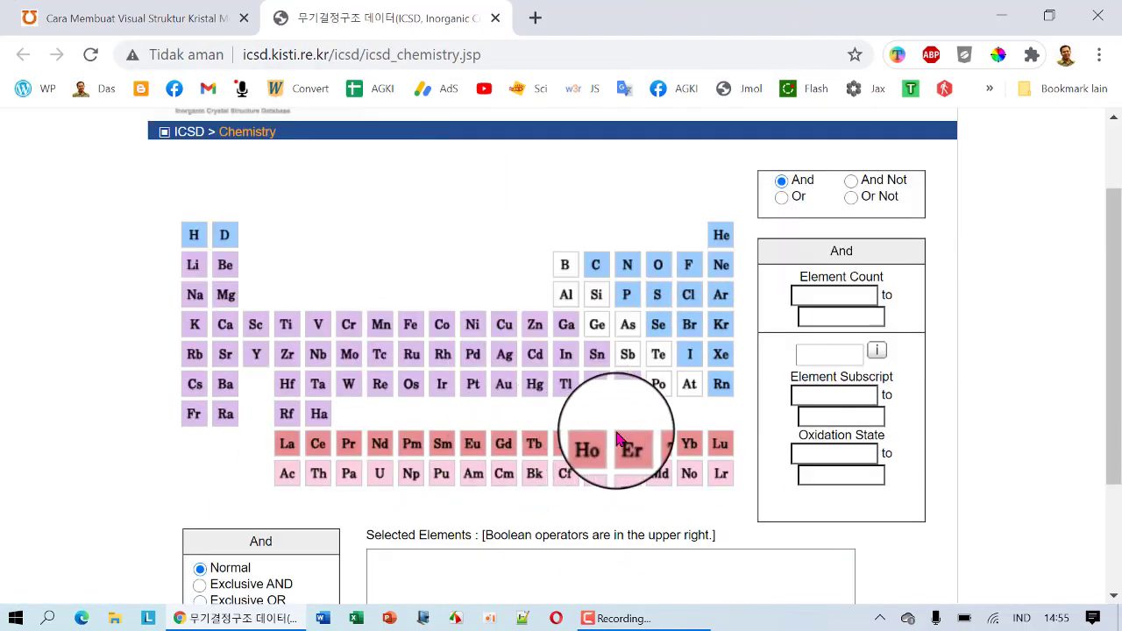
scroll(298, 452, "down", 1)
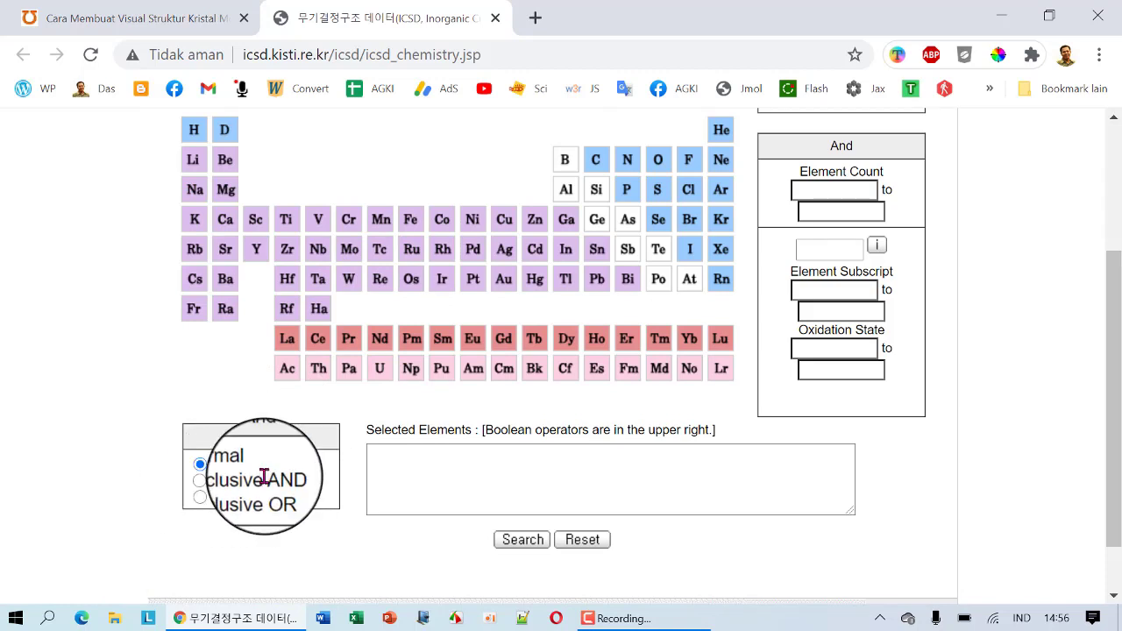
left_click(201, 481)
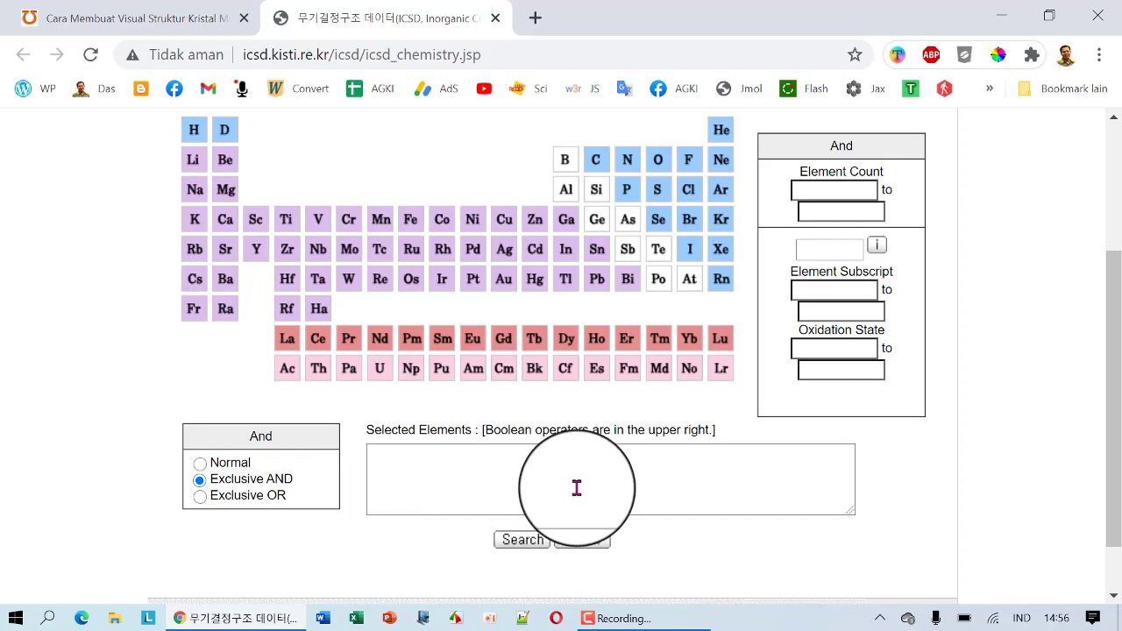
- Check the tutorial article's search instructions, and search ICSD for crystals containing exclusively Mg and O
left_click(144, 19)
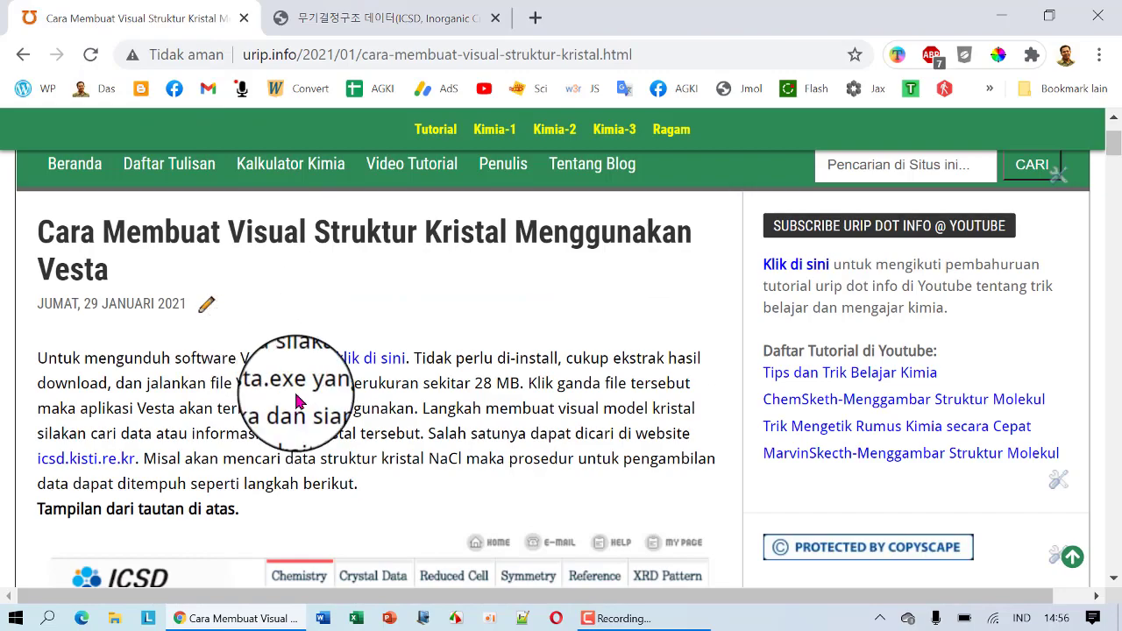
scroll(298, 401, "down", 5)
scroll(313, 395, "down", 2)
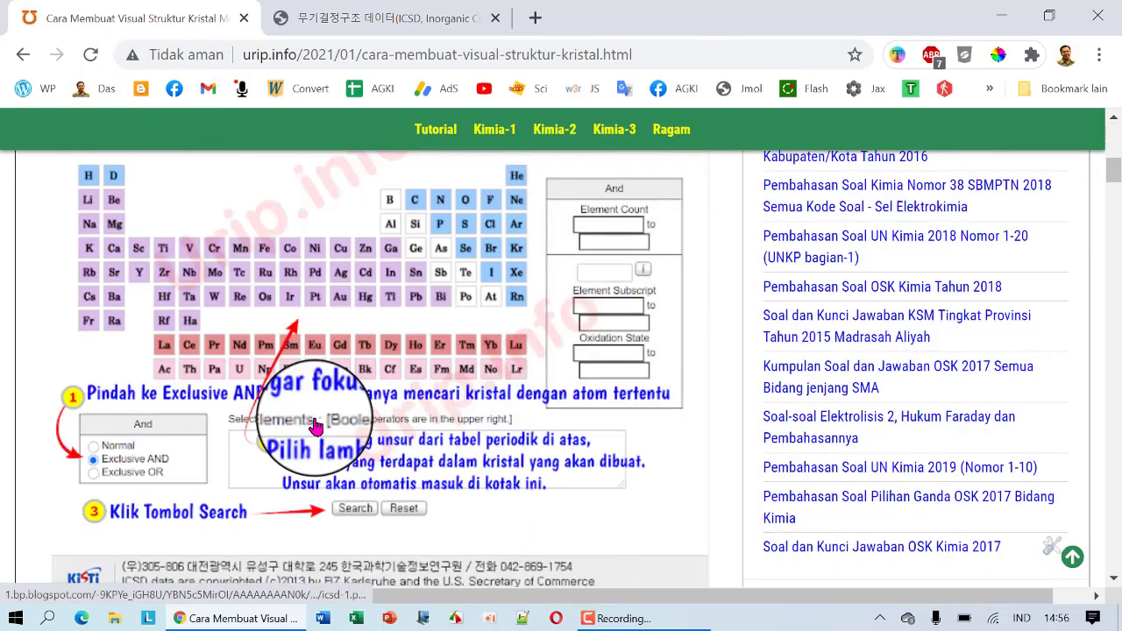
scroll(320, 412, "down", 3)
scroll(327, 350, "up", 6)
left_click(386, 19)
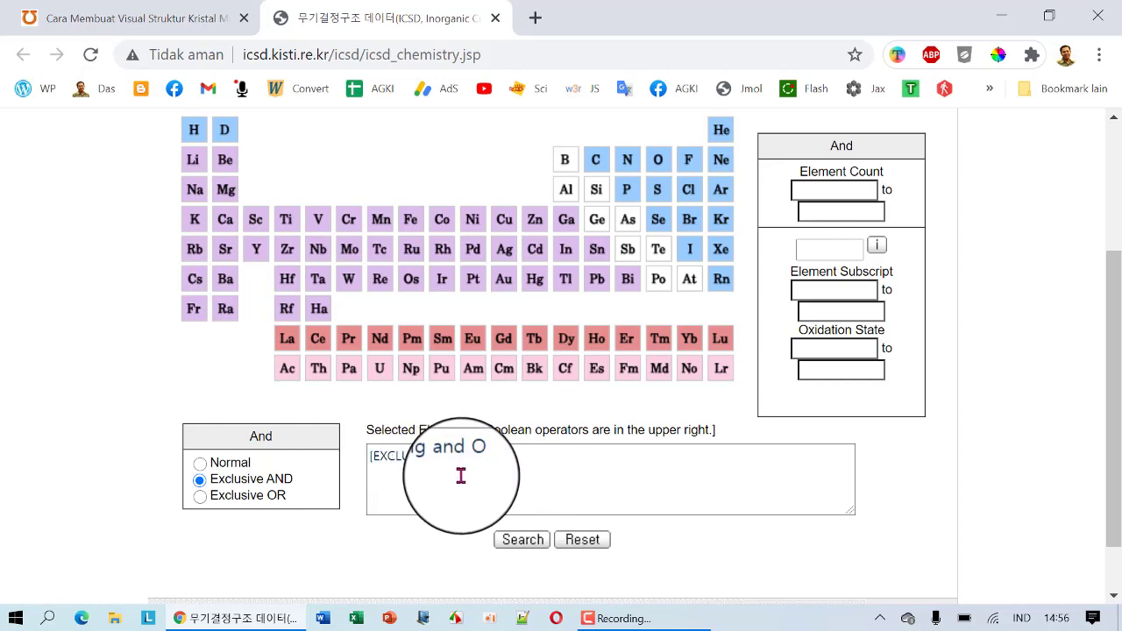
left_click(520, 551)
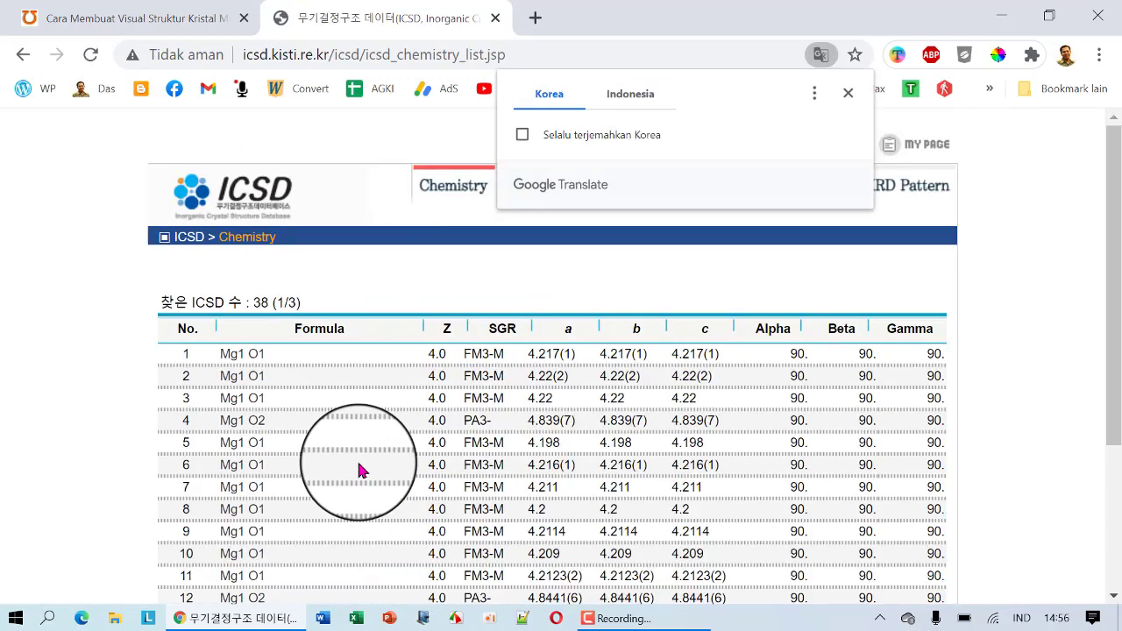
- Look through the first two pages of search results and open the magnesium oxide record with ICSD ID 6396
scroll(359, 471, "down", 2)
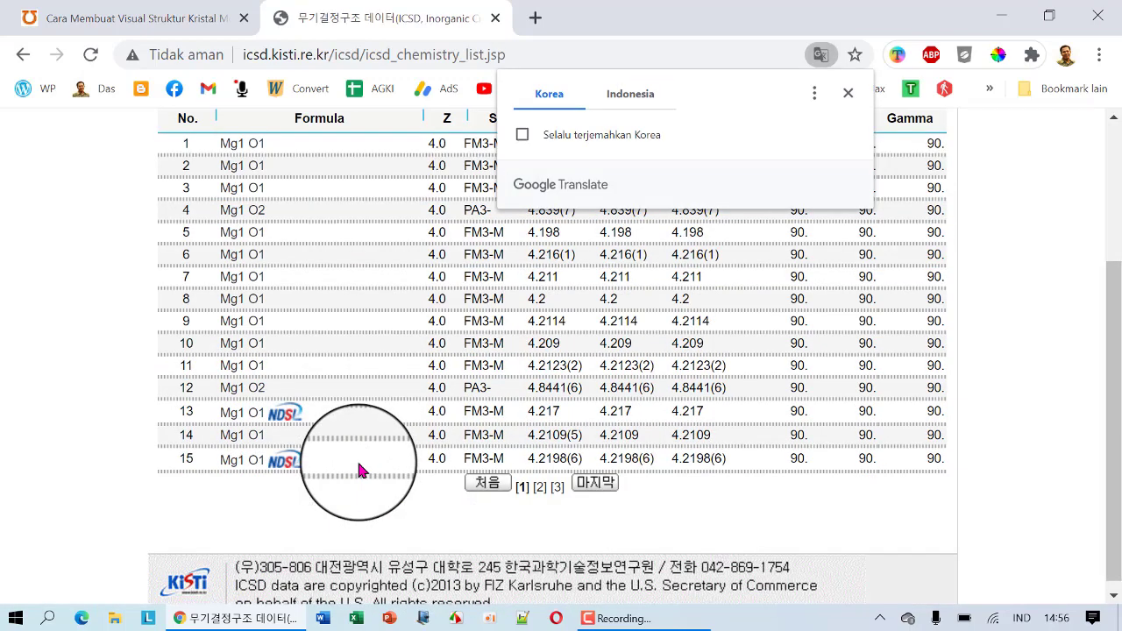
scroll(360, 471, "up", 1)
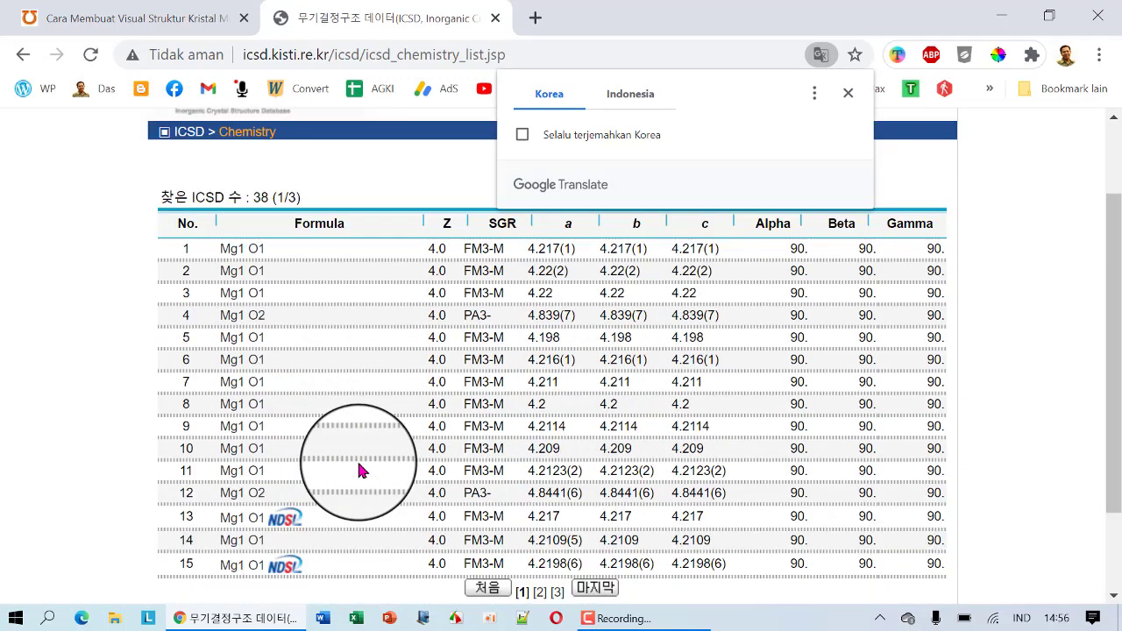
scroll(489, 514, "down", 2)
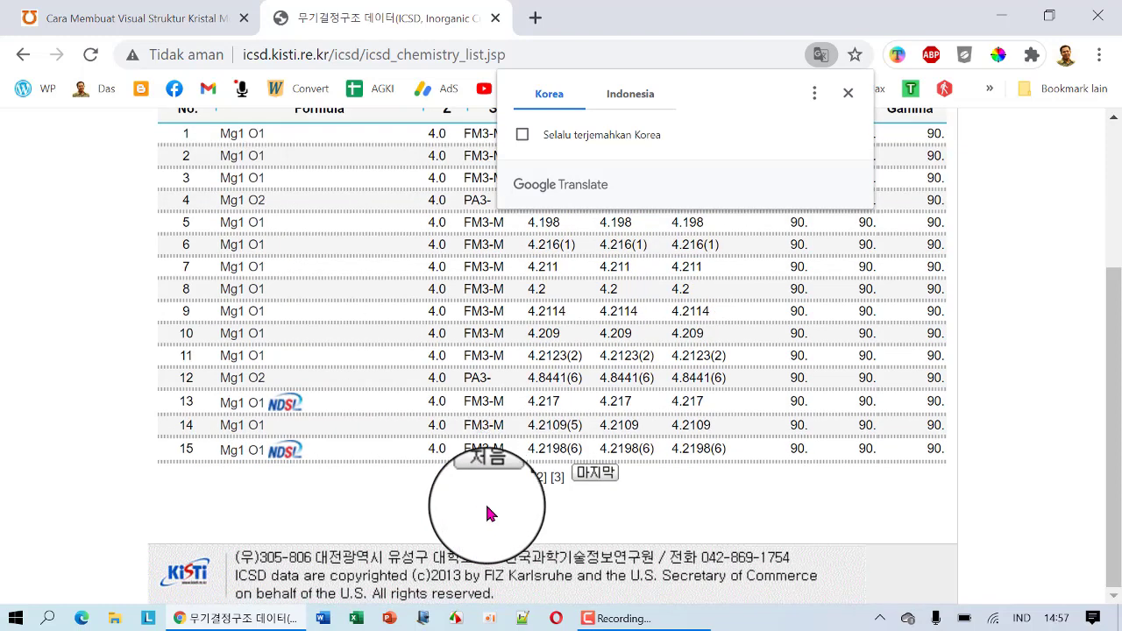
left_click(540, 480)
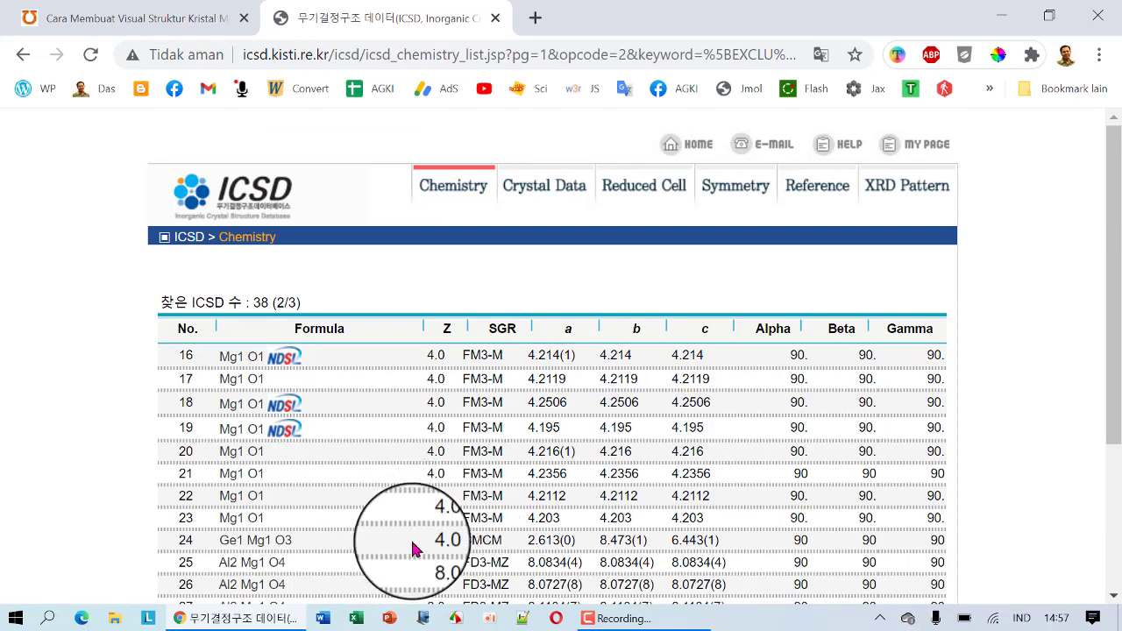
scroll(447, 542, "down", 2)
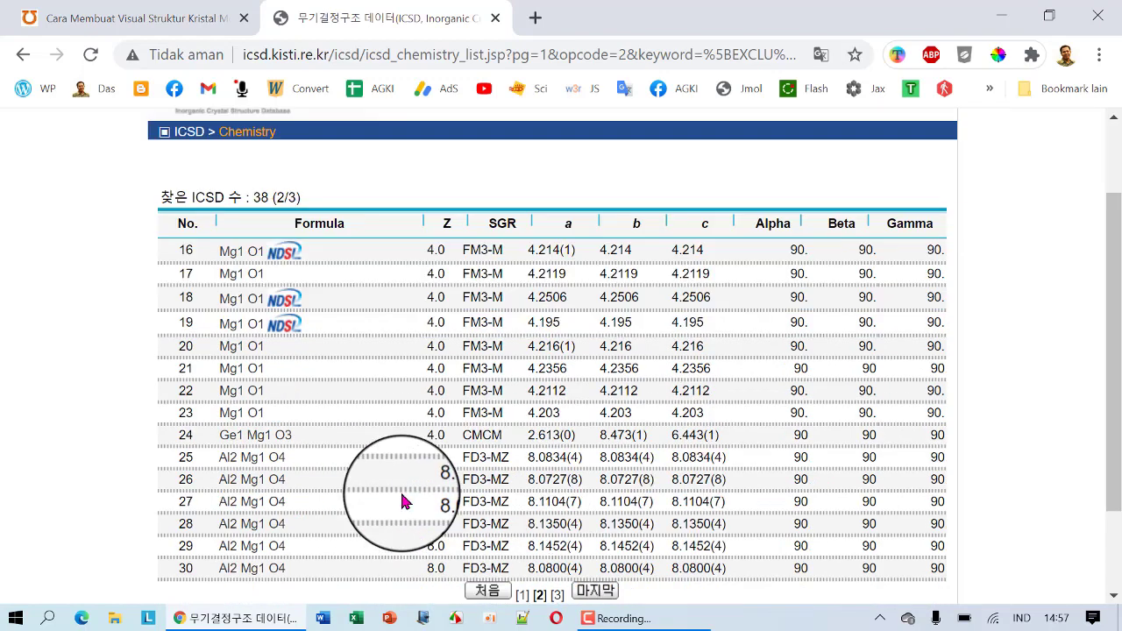
left_click(523, 596)
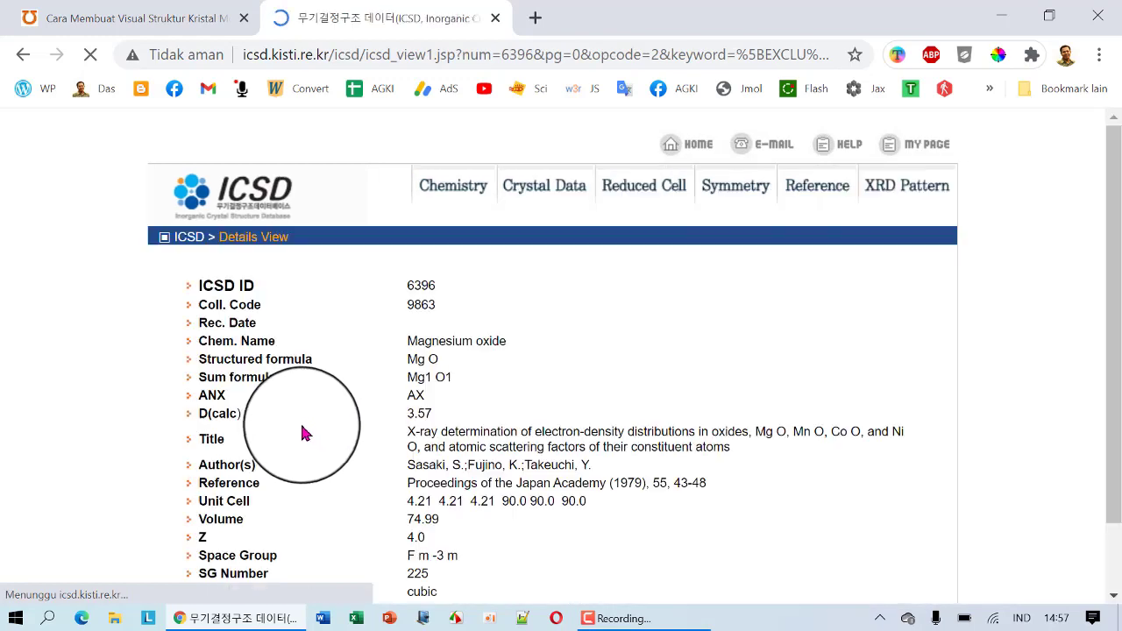
- Review the magnesium oxide record's crystal data and open its structure view page in a new browser tab
scroll(553, 377, "down", 2)
scroll(554, 377, "down", 2)
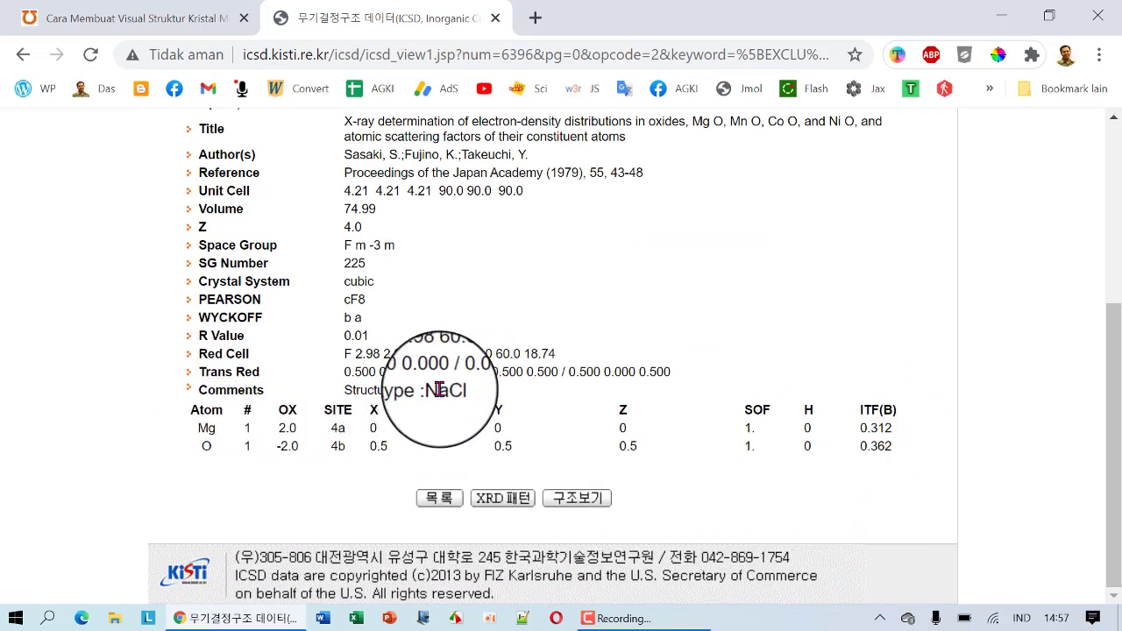
scroll(570, 386, "up", 2)
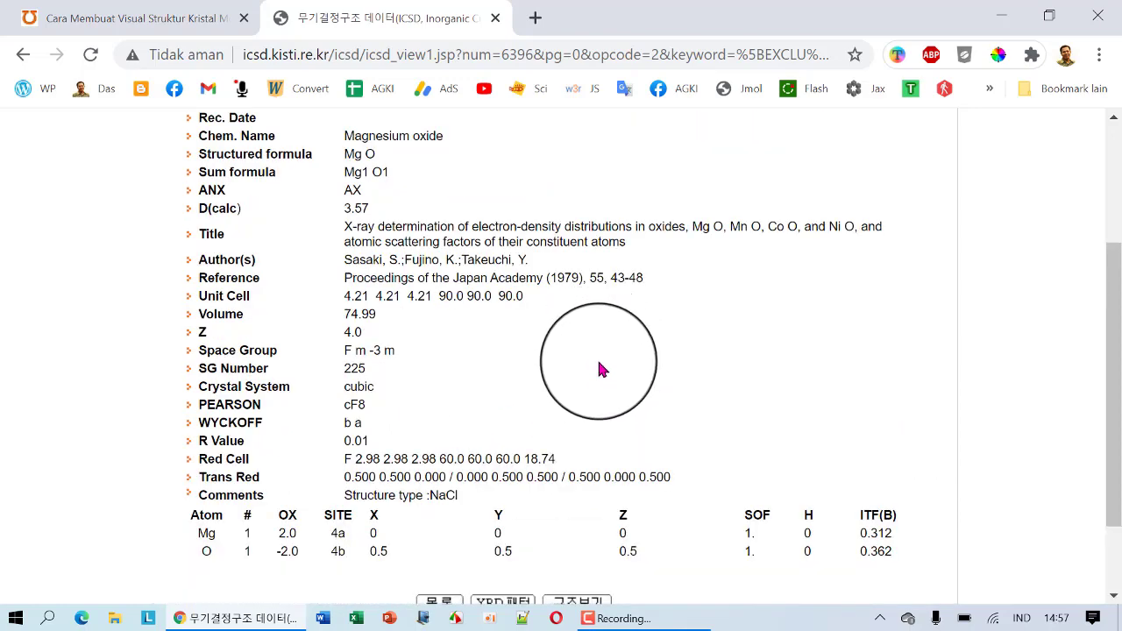
scroll(600, 373, "down", 2)
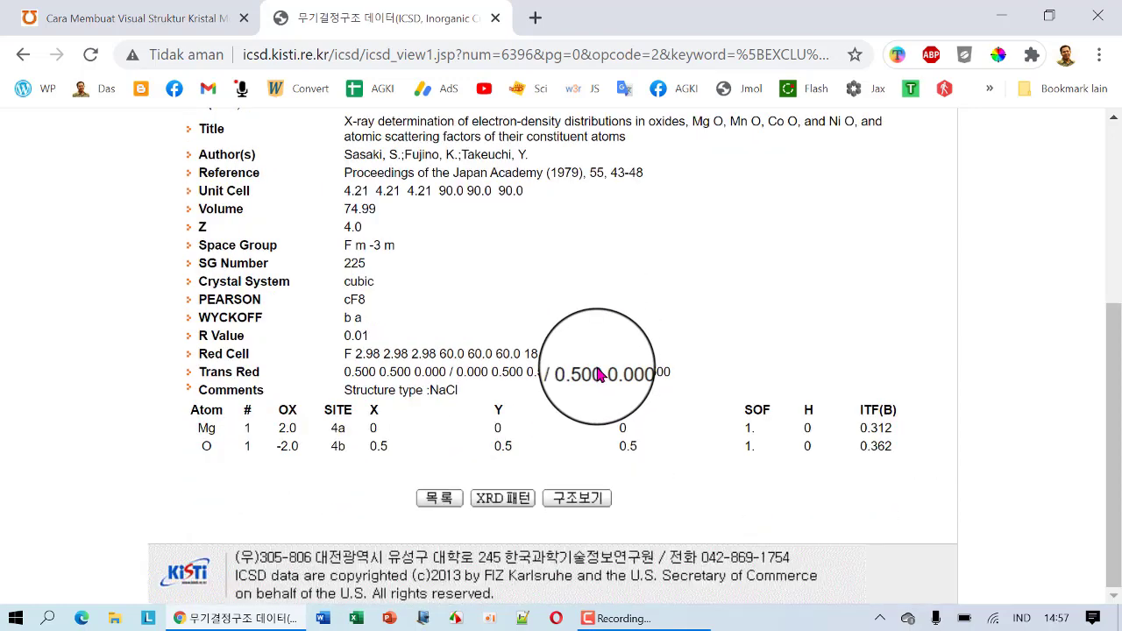
right_click(588, 507)
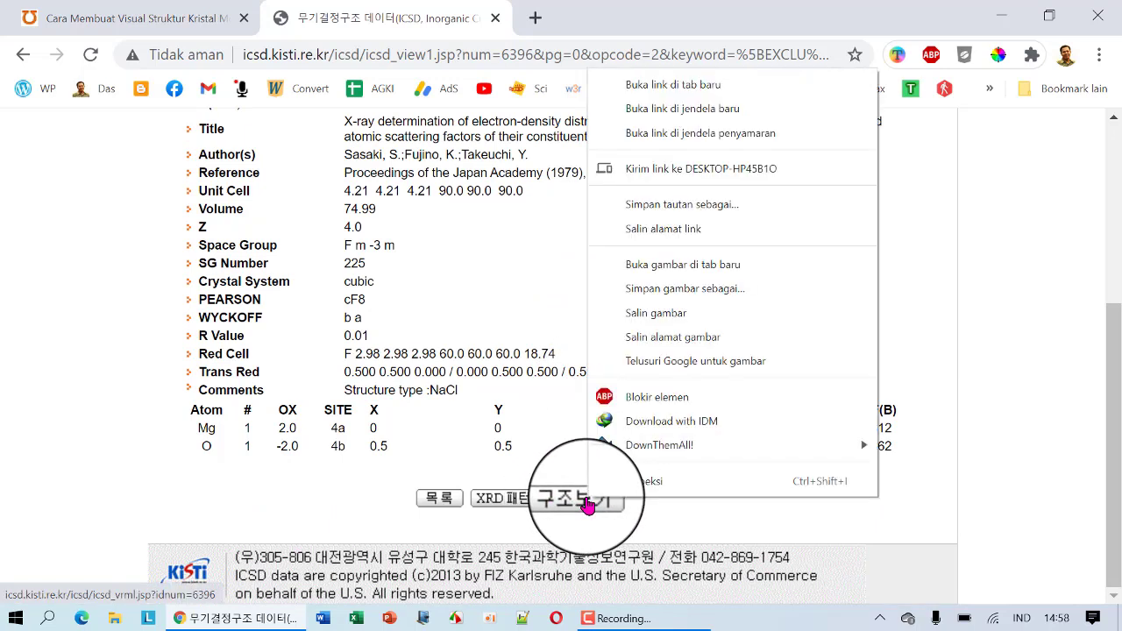
left_click(659, 88)
left_click(631, 17)
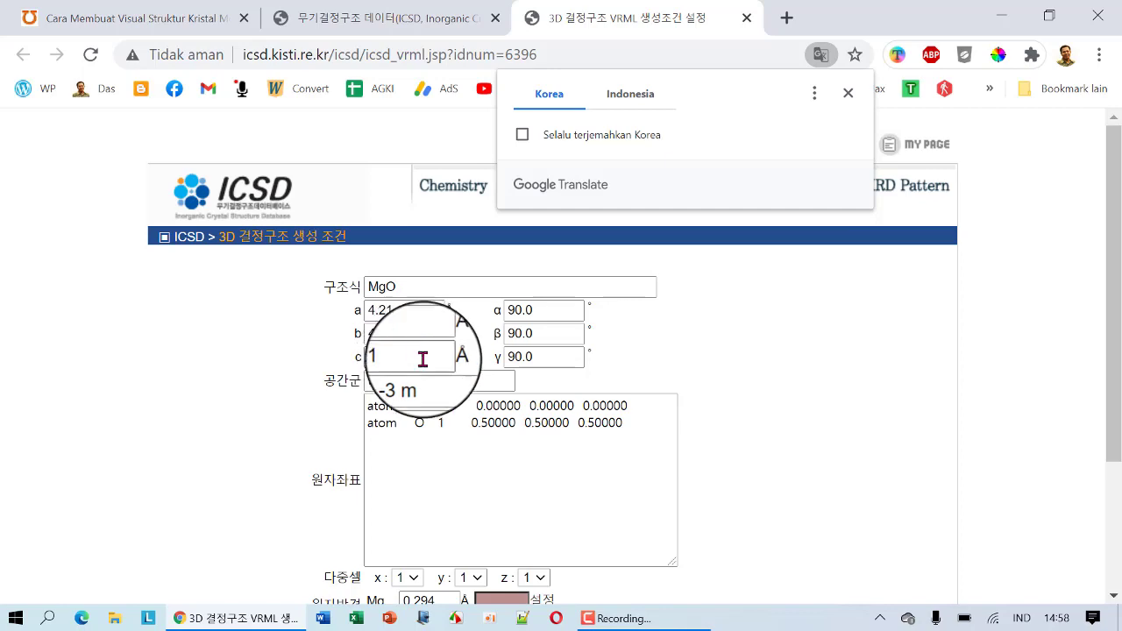
- Translate the 3D structure page into Indonesian and review its lattice parameters, space group, atom coordinates and radii
scroll(474, 514, "down", 3)
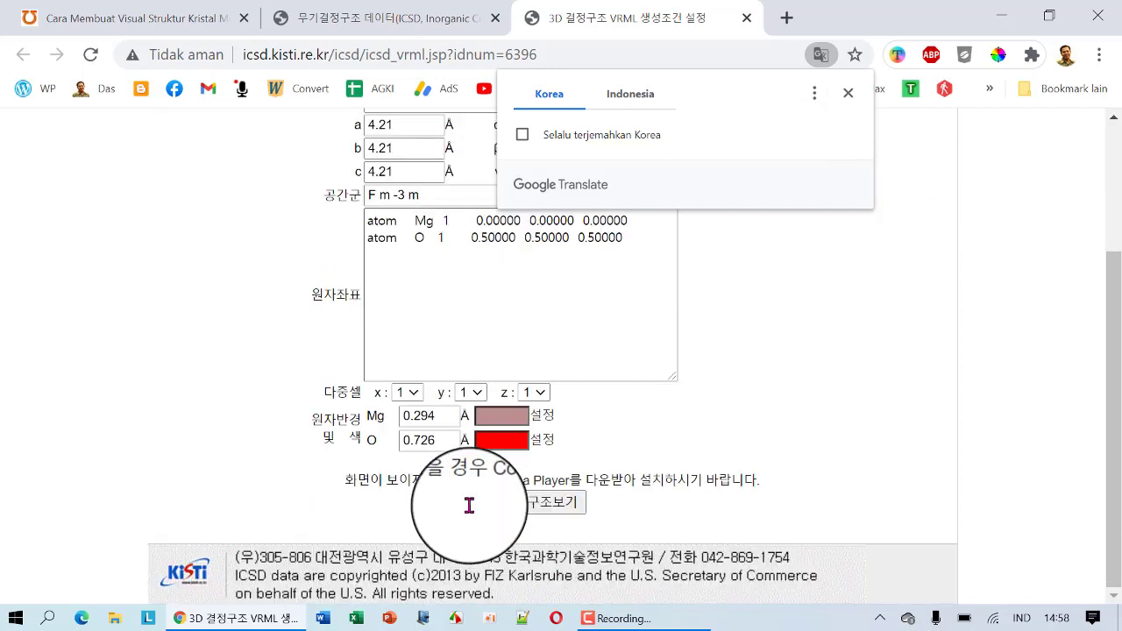
scroll(481, 313, "up", 3)
left_click(635, 107)
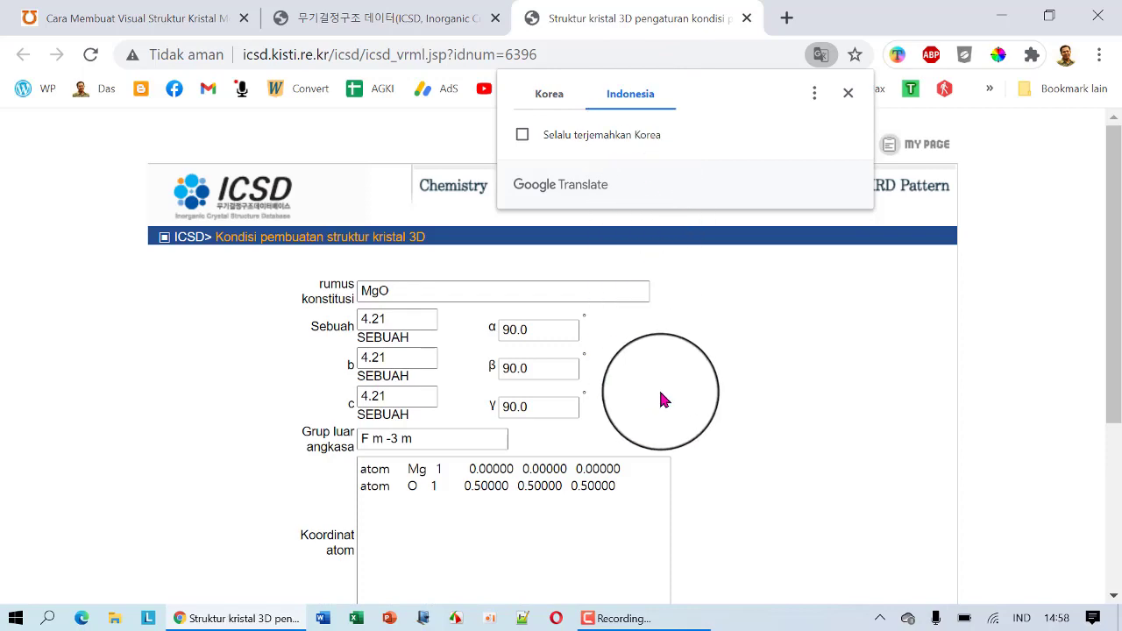
scroll(662, 404, "down", 3)
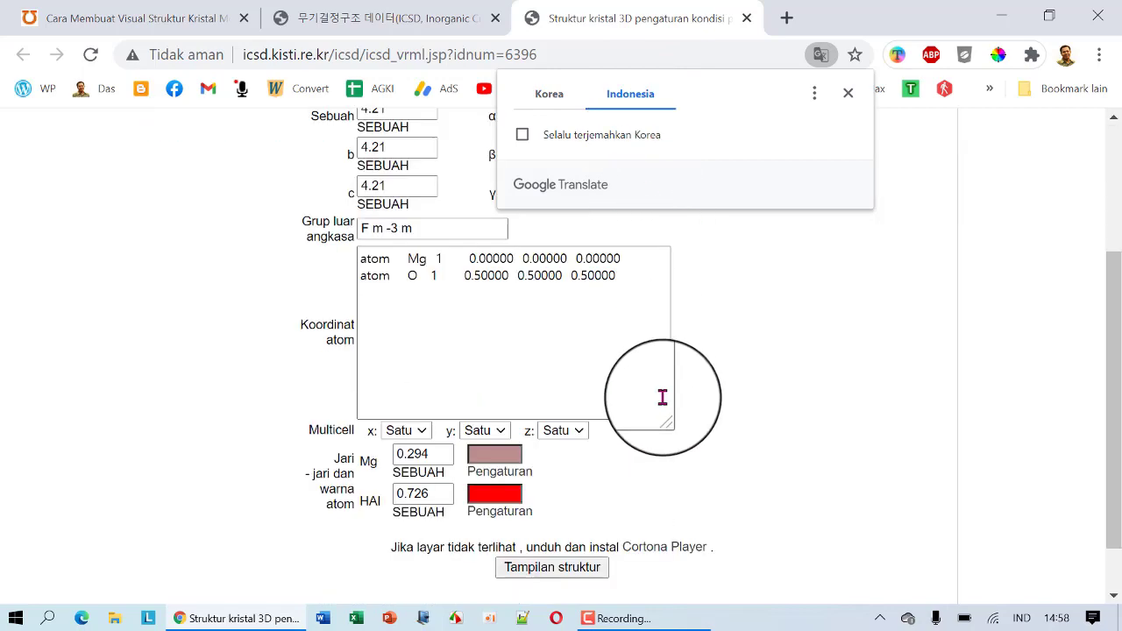
scroll(517, 425, "up", 1)
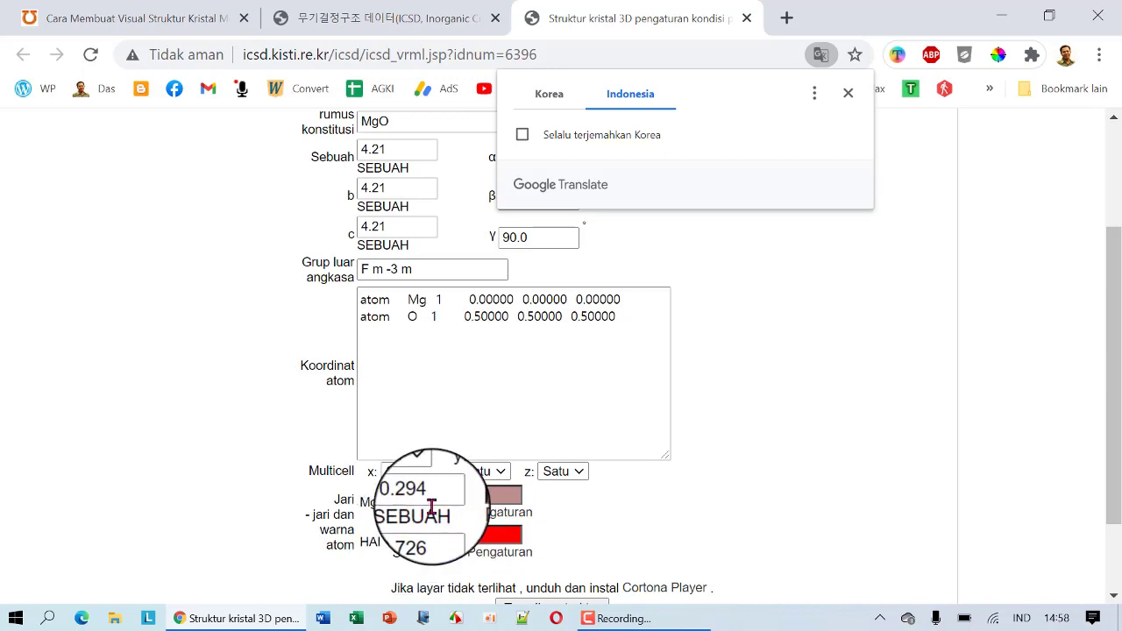
left_click(848, 97)
left_click(386, 17)
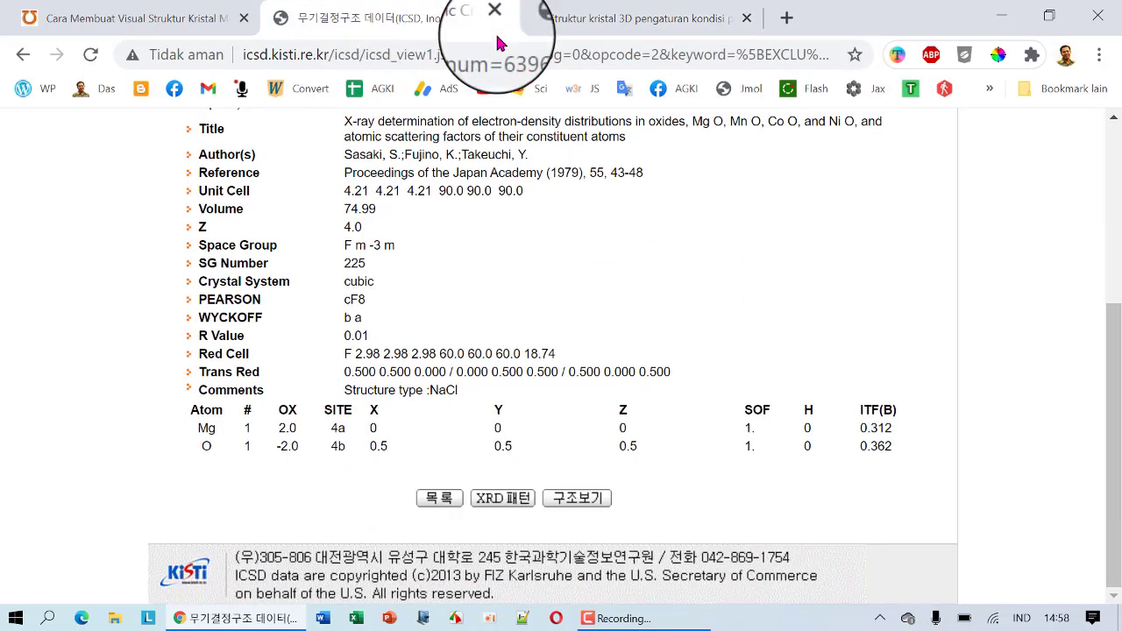
left_click(601, 19)
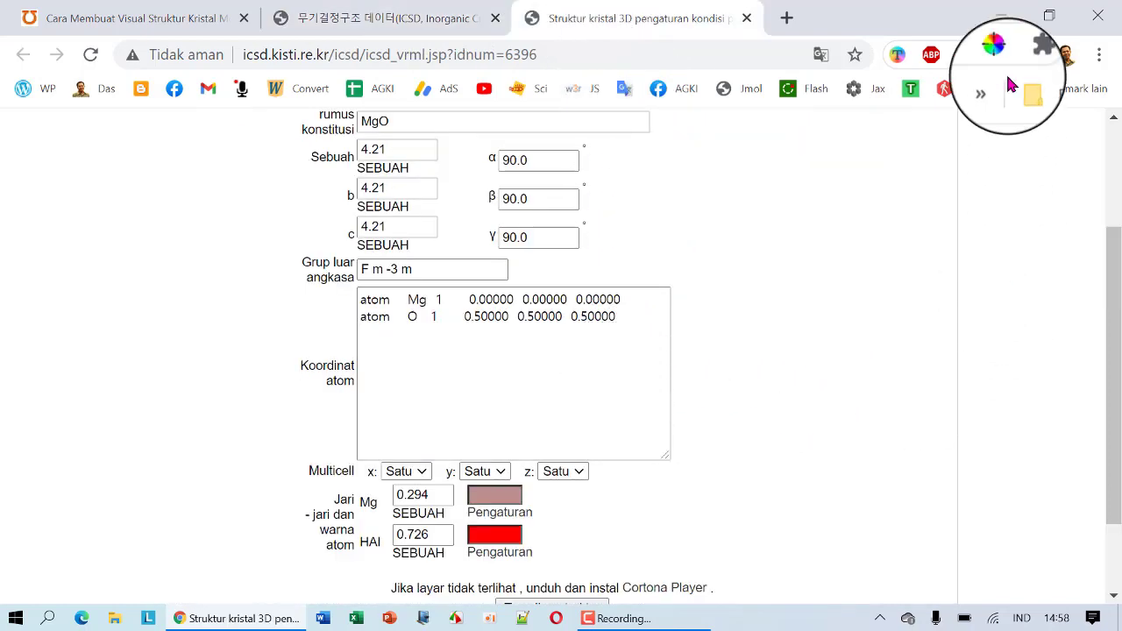
- Switch to VESTA in a maximized window and start a new structure titled MgO
left_click(1001, 16)
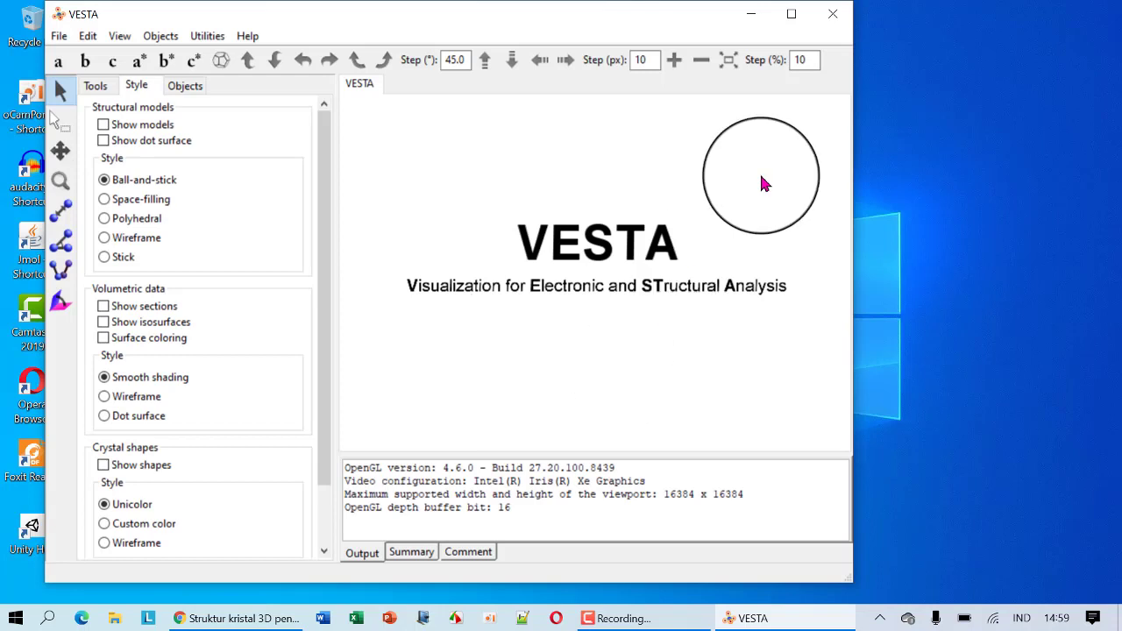
left_click(791, 14)
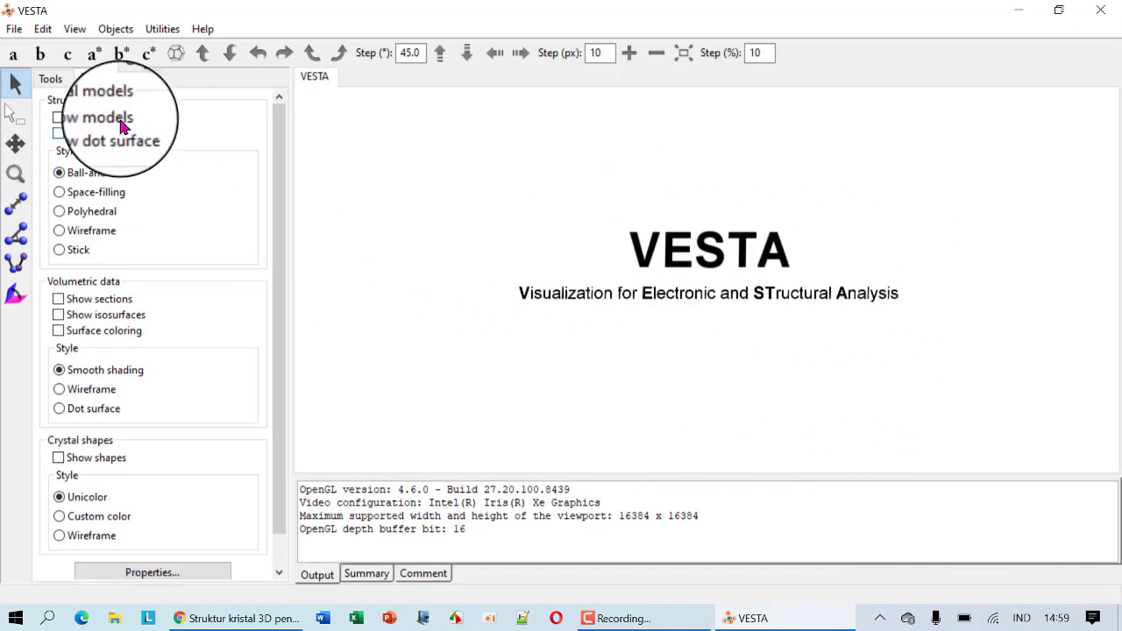
left_click(10, 32)
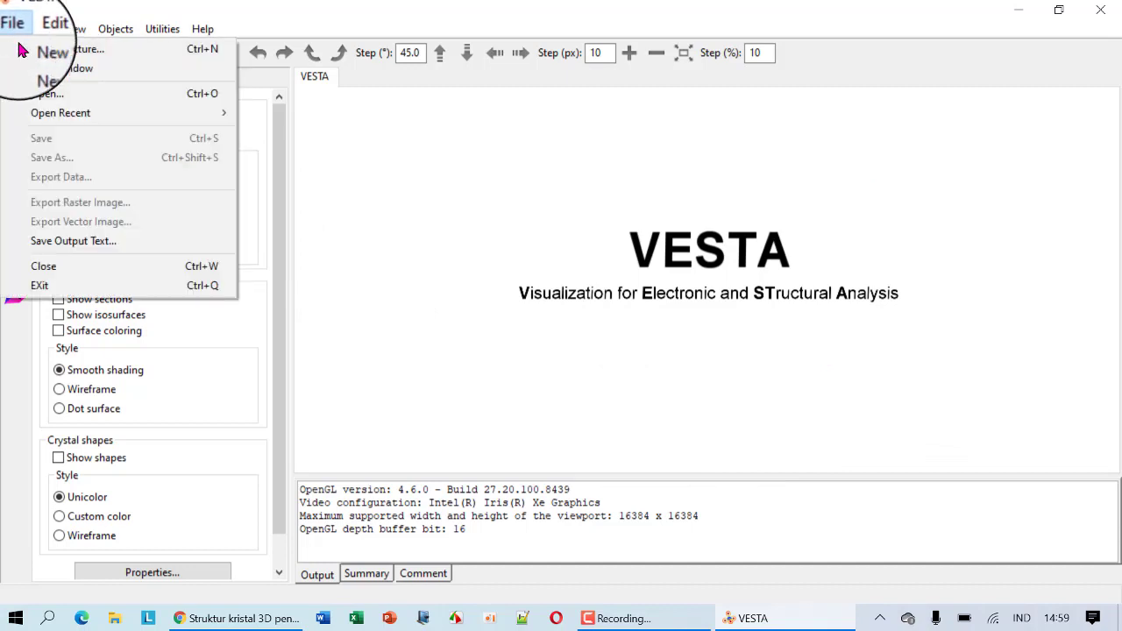
left_click(153, 58)
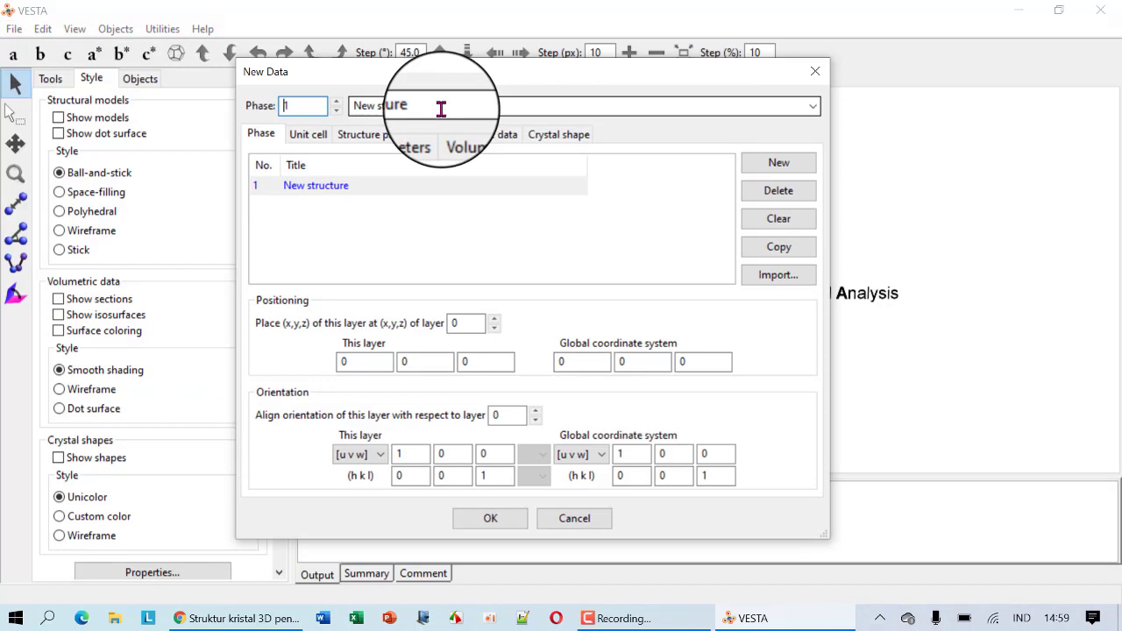
left_click(441, 109)
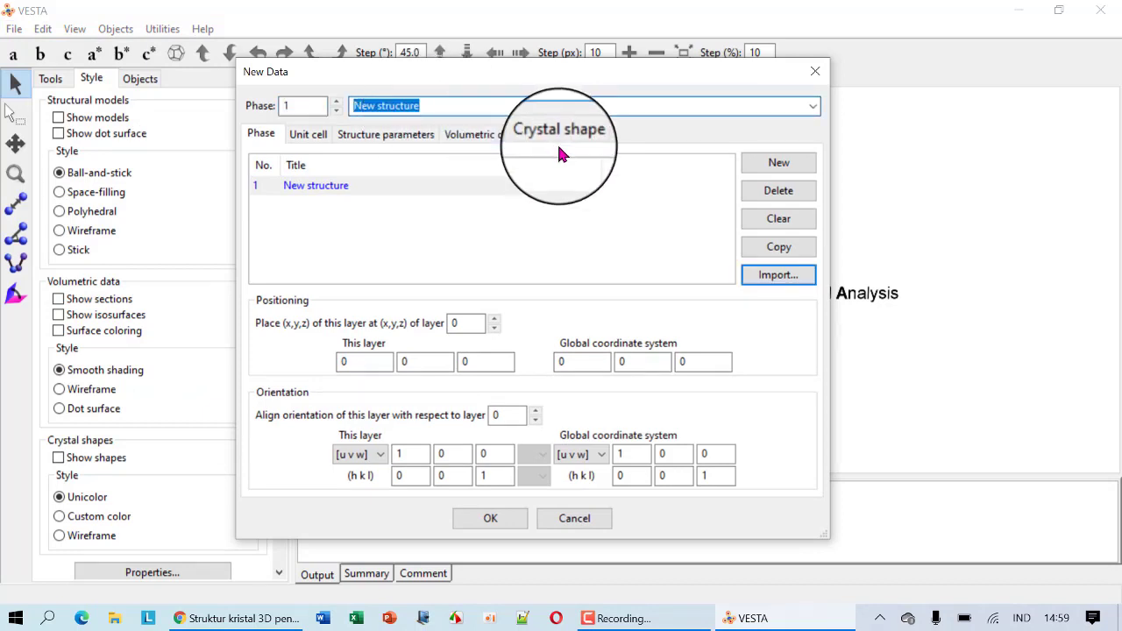
type("MgO")
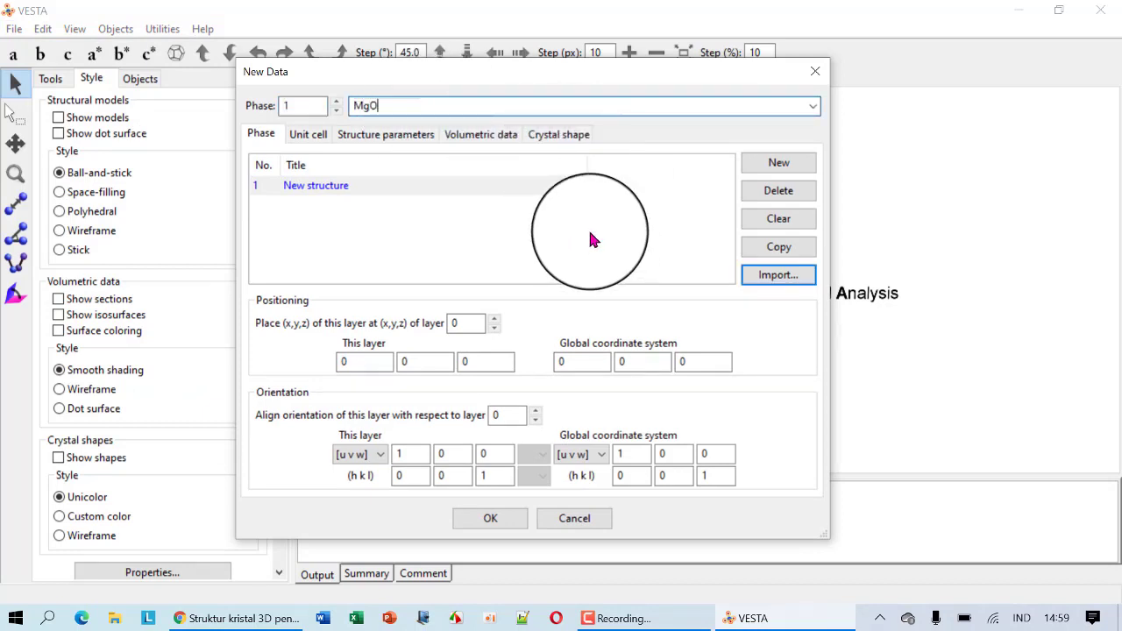
- Open the MgO phase's unit cell settings and check the crystal system and space group number in the ICSD record in the browser
left_click(309, 137)
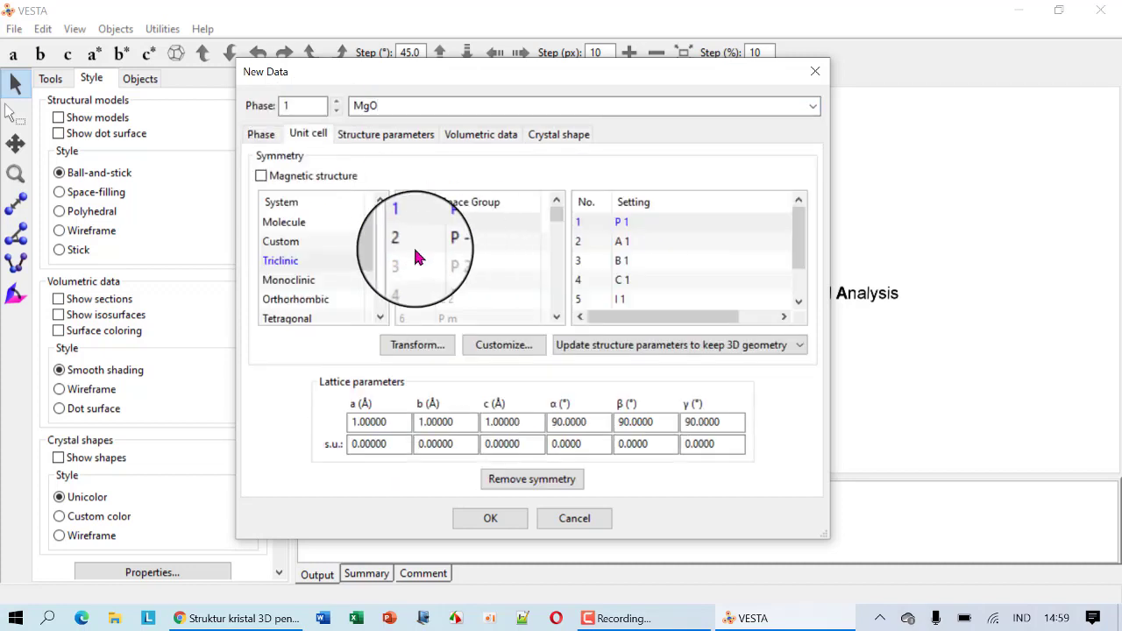
left_click_drag(382, 221, 384, 284)
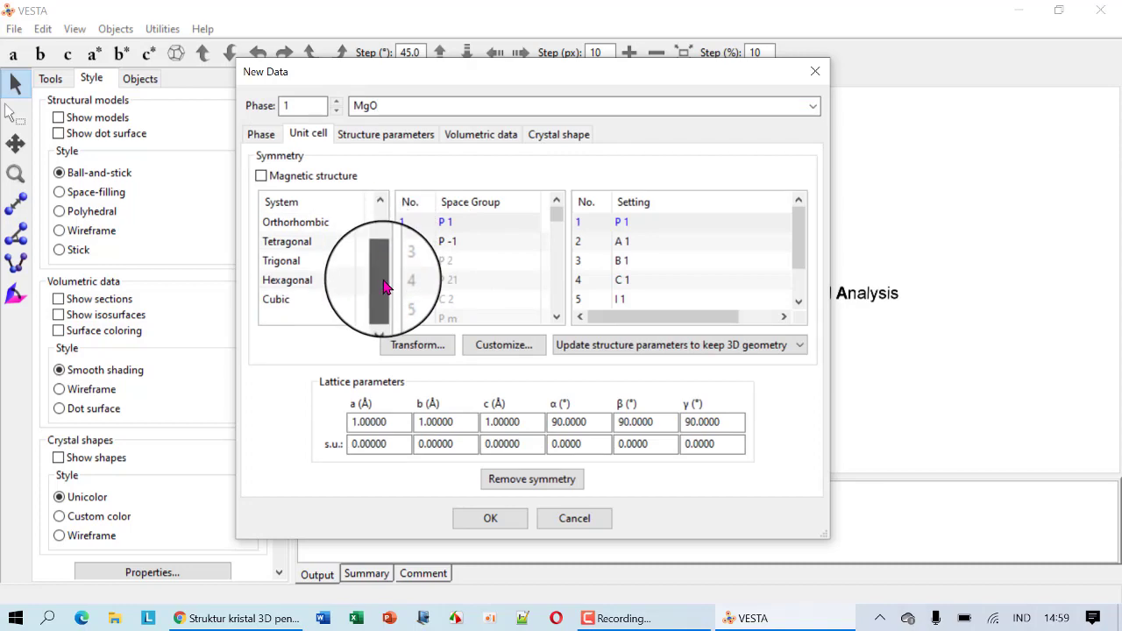
left_click(229, 618)
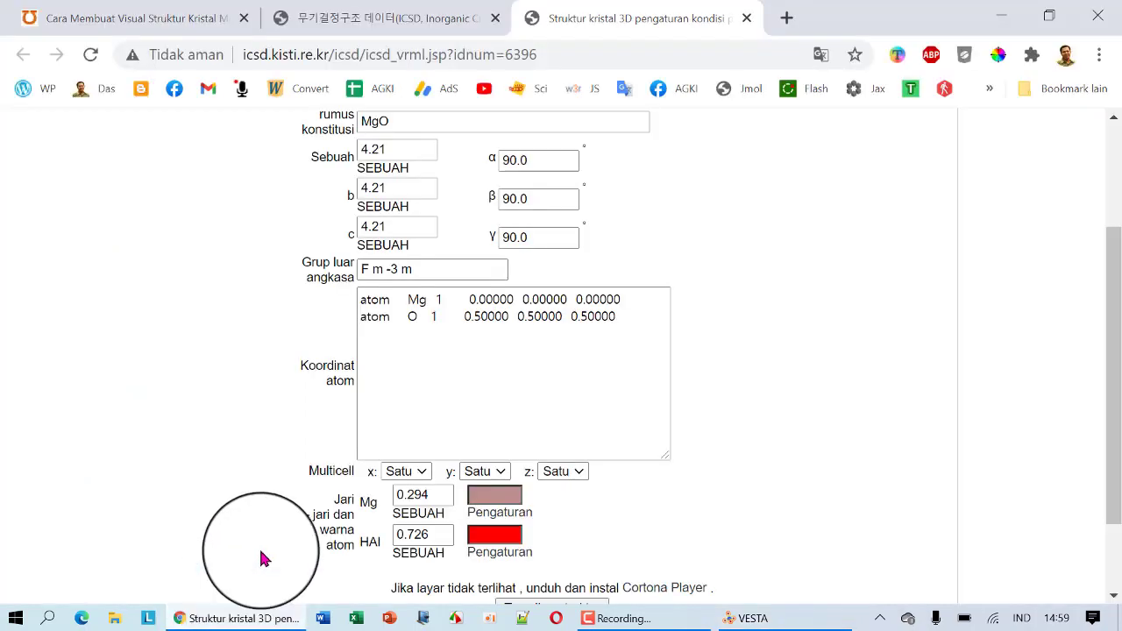
left_click(403, 18)
scroll(421, 302, "up", 1)
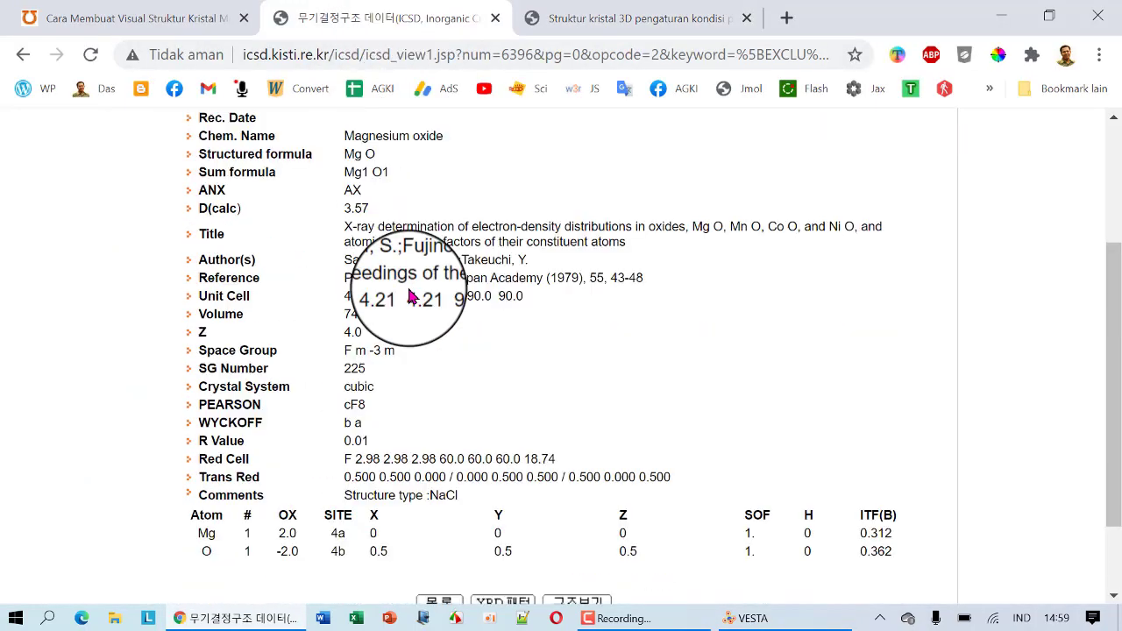
scroll(386, 303, "down", 1)
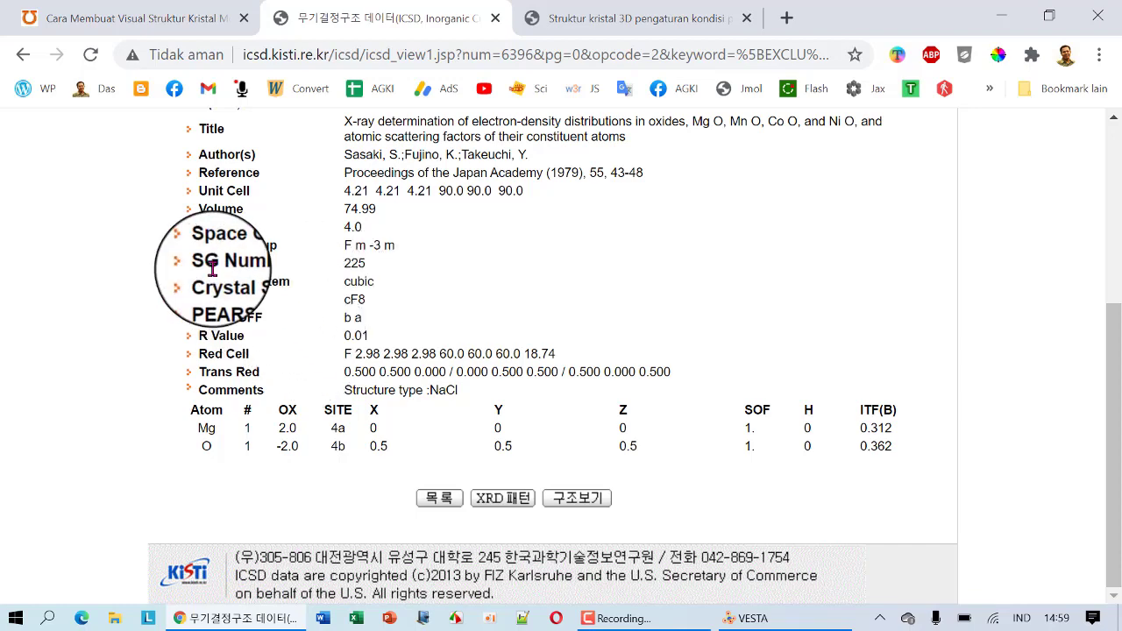
scroll(411, 420, "up", 1)
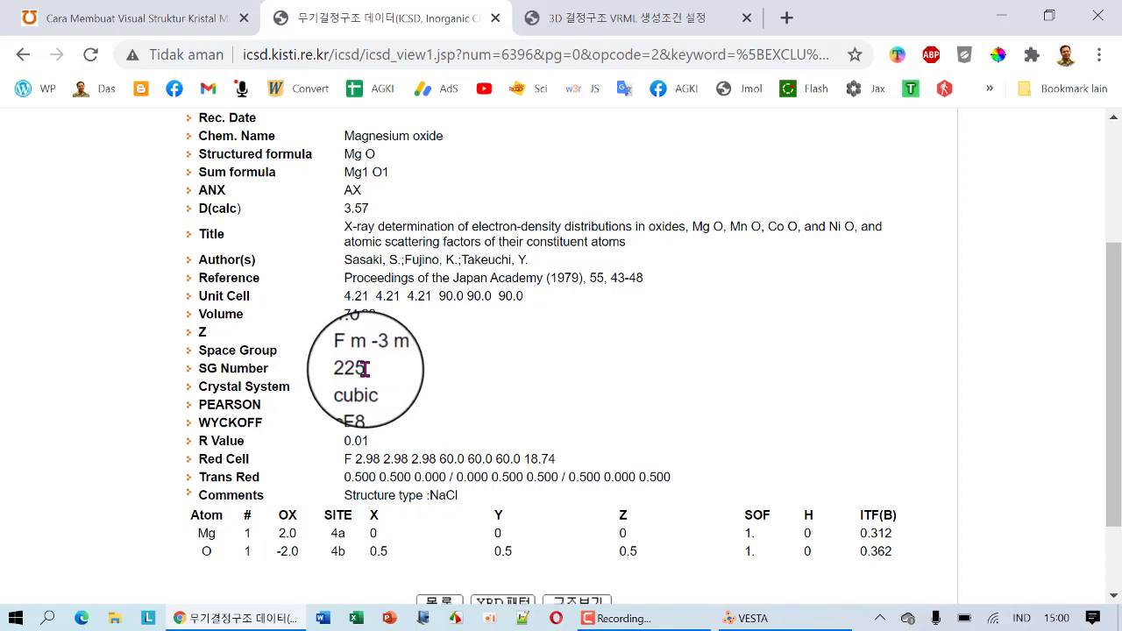
- Switch back to VESTA and set the unit cell to the cubic system with space group 225, F m -3 m
left_click(775, 616)
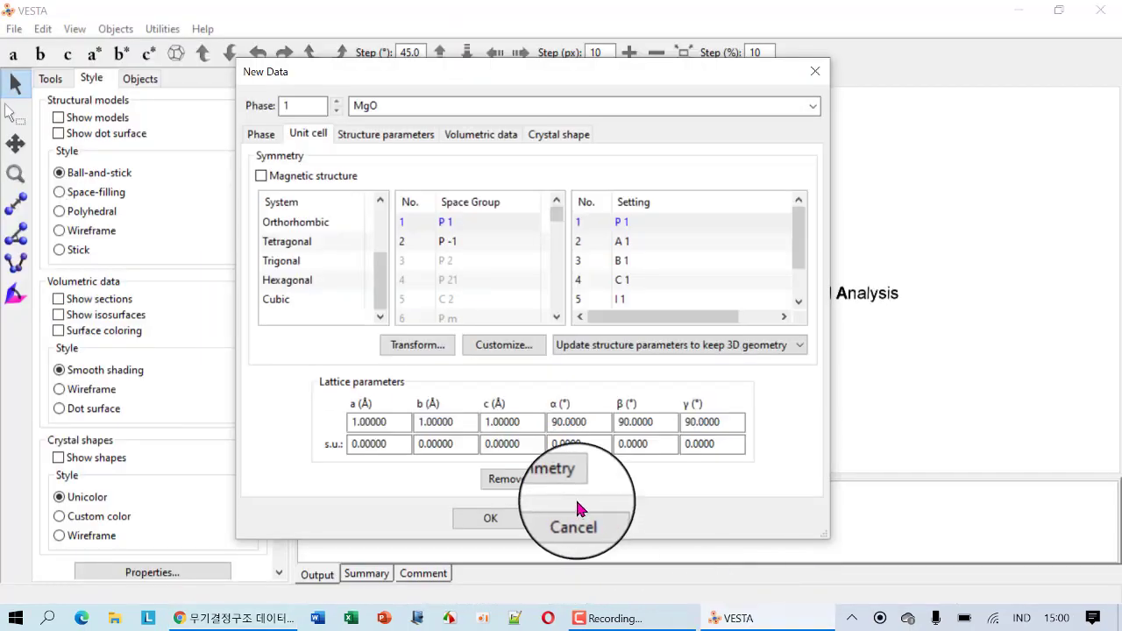
left_click(285, 301)
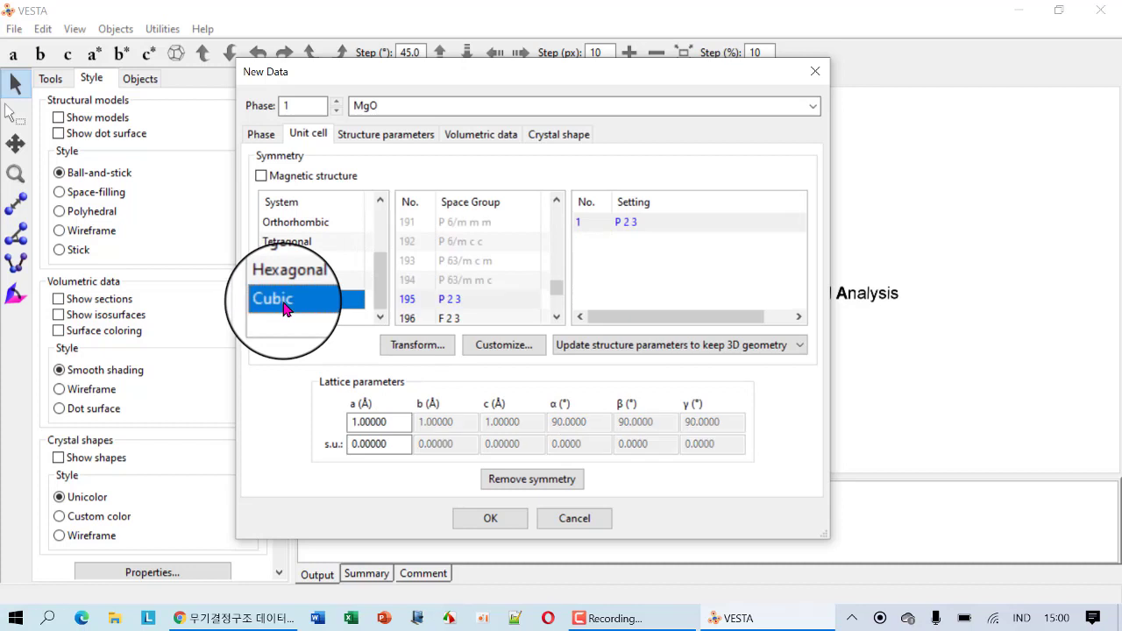
left_click(555, 318)
left_click(556, 318)
left_click(556, 318)
left_click(556, 318)
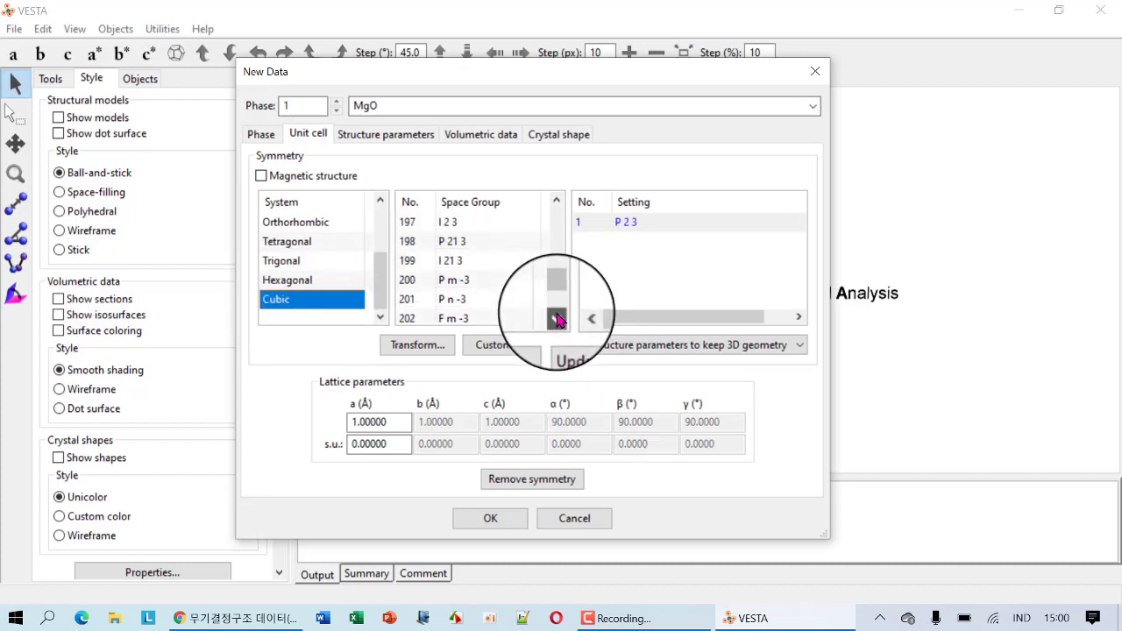
left_click(556, 319)
left_click(556, 318)
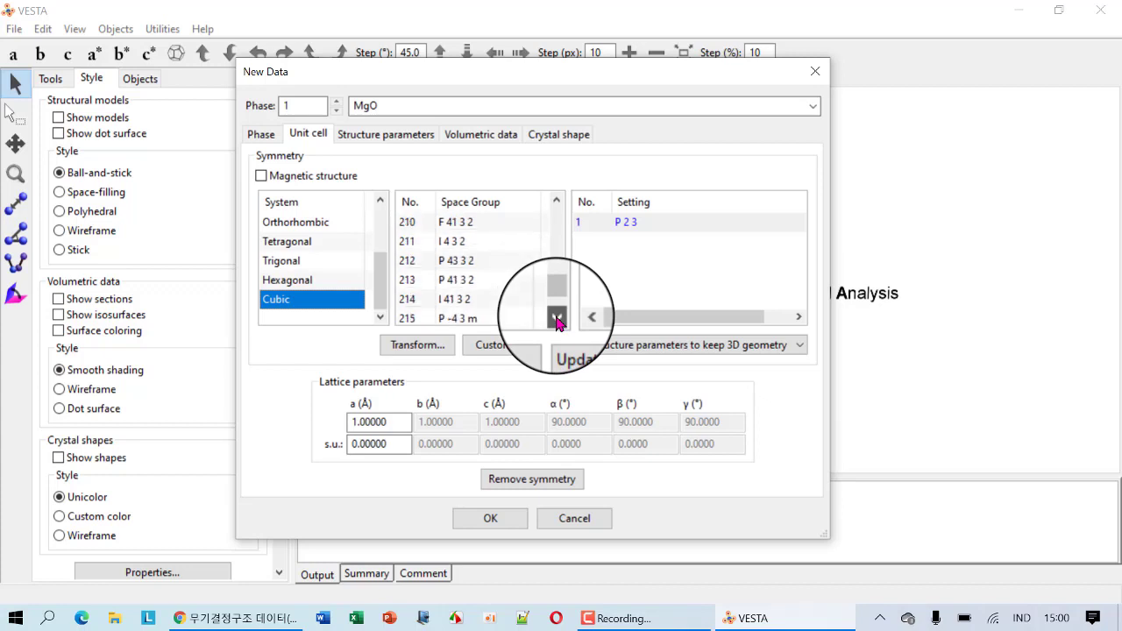
left_click(556, 317)
left_click(418, 298)
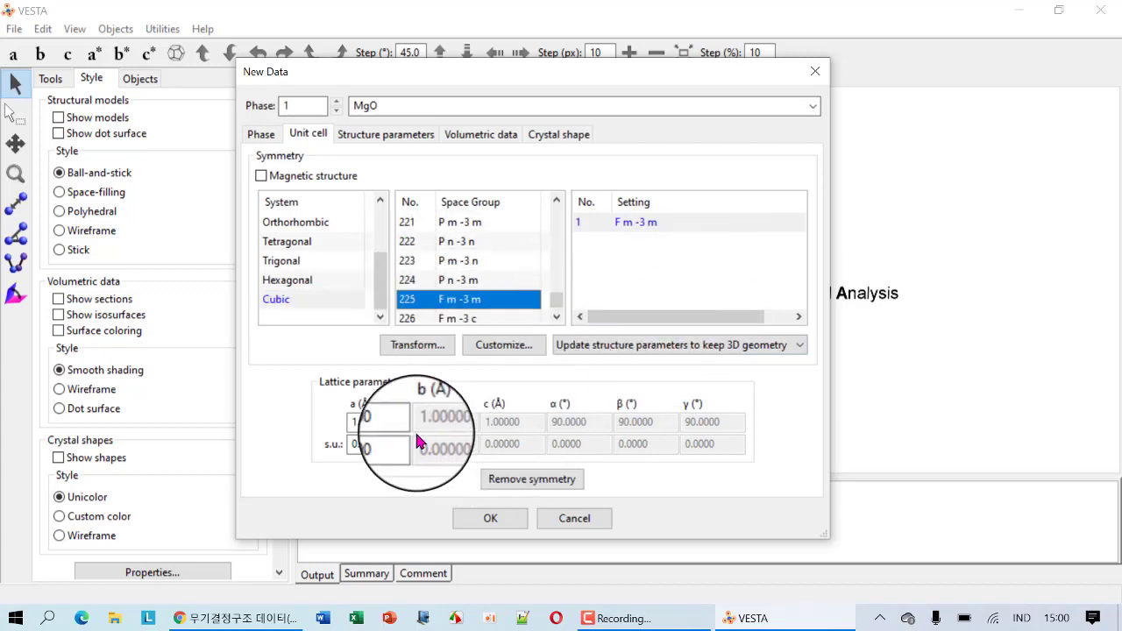
- Check the MgO lattice parameters and atom coordinates on the ICSD record and its 3D structure page in the browser
left_click(383, 420)
left_click_drag(383, 420, 351, 422)
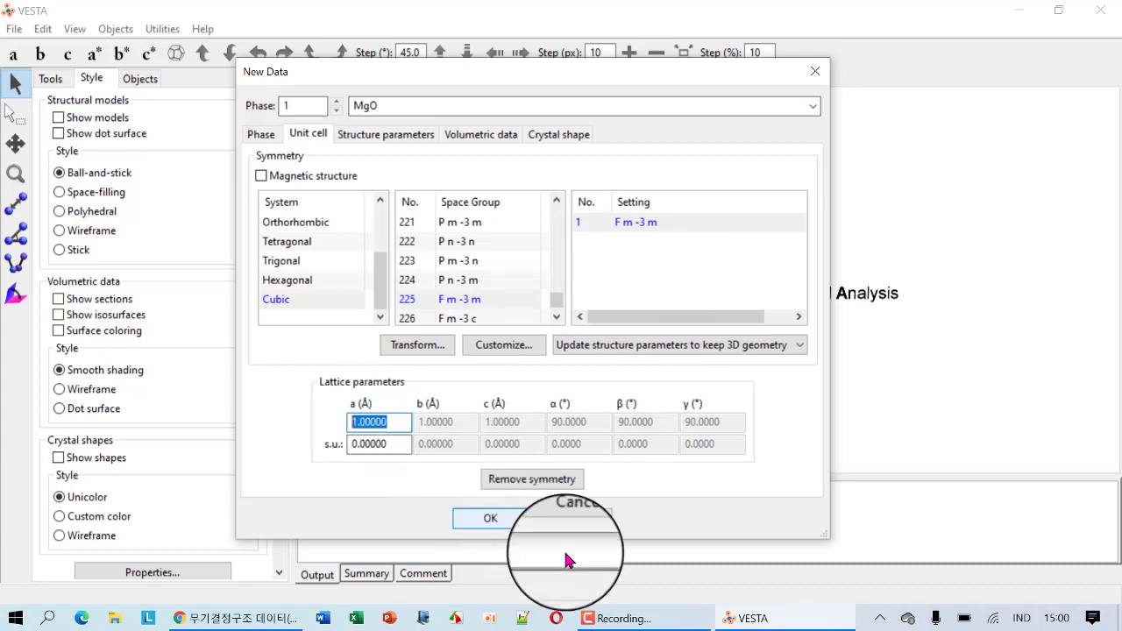
left_click(237, 618)
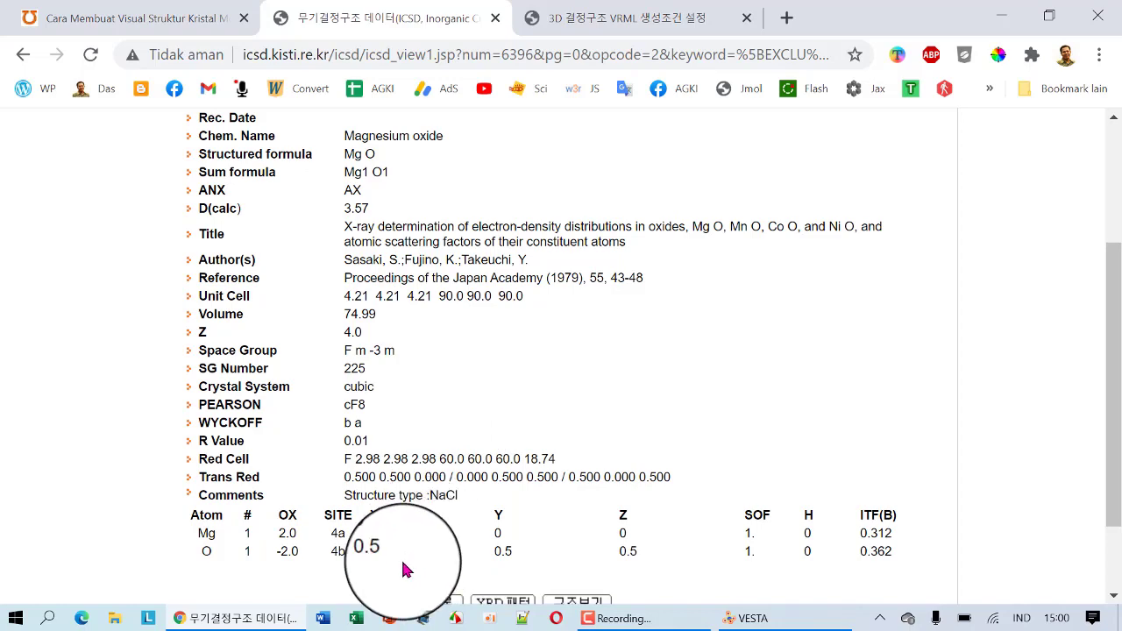
scroll(469, 551, "down", 2)
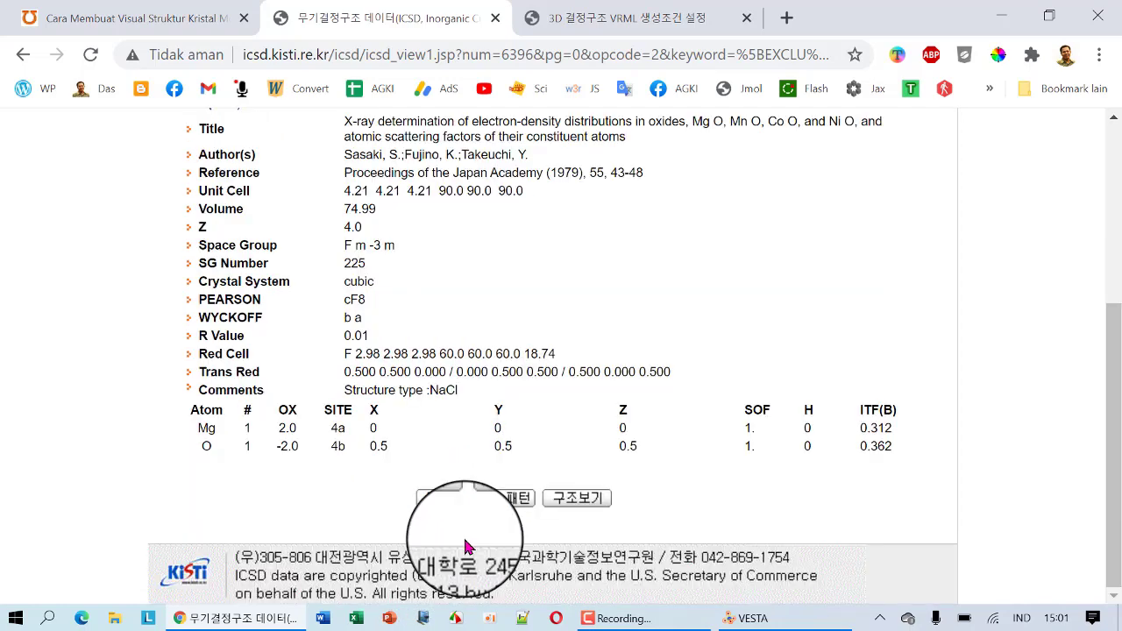
left_click(633, 13)
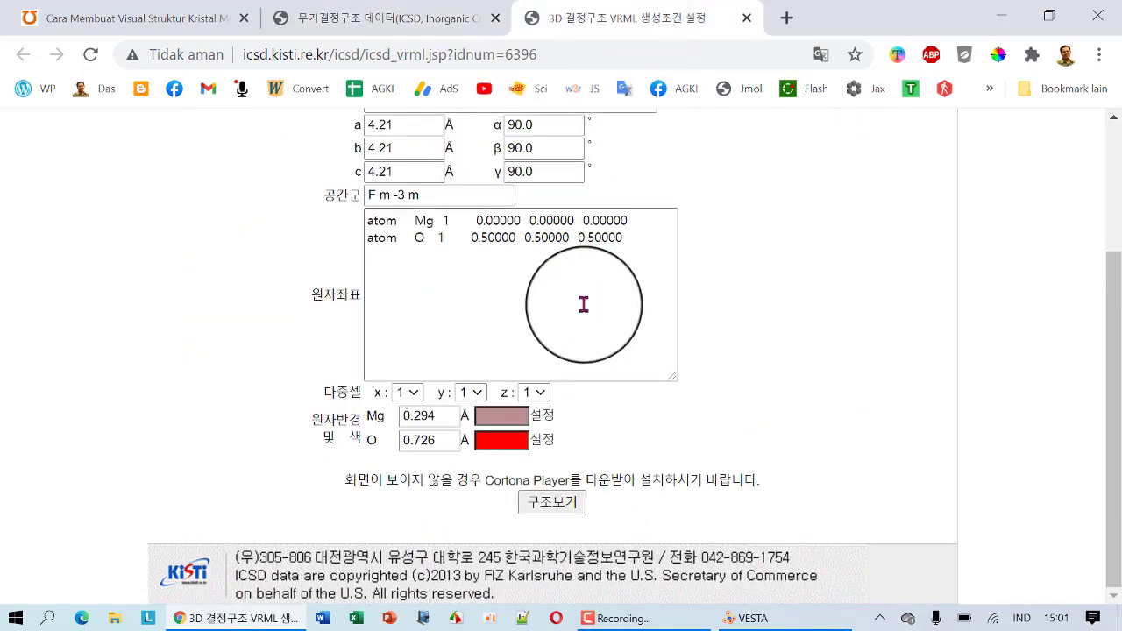
scroll(584, 303, "up", 1)
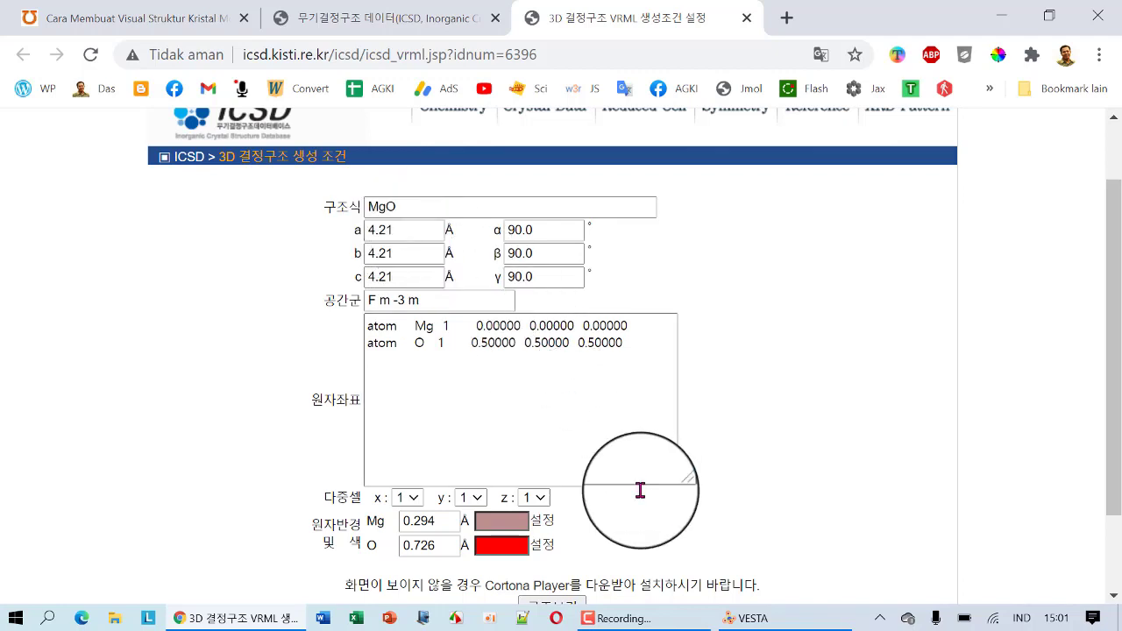
- Return to VESTA, set lattice parameter a to 4.21 Å and create the empty unit cell
left_click(745, 618)
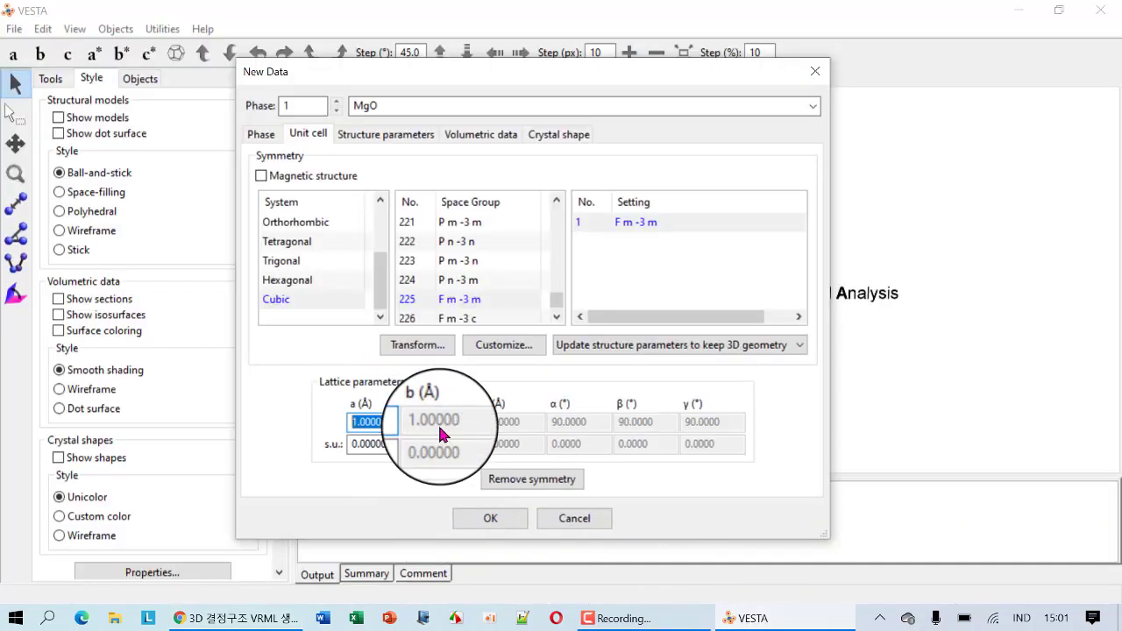
type("4.21")
left_click(487, 524)
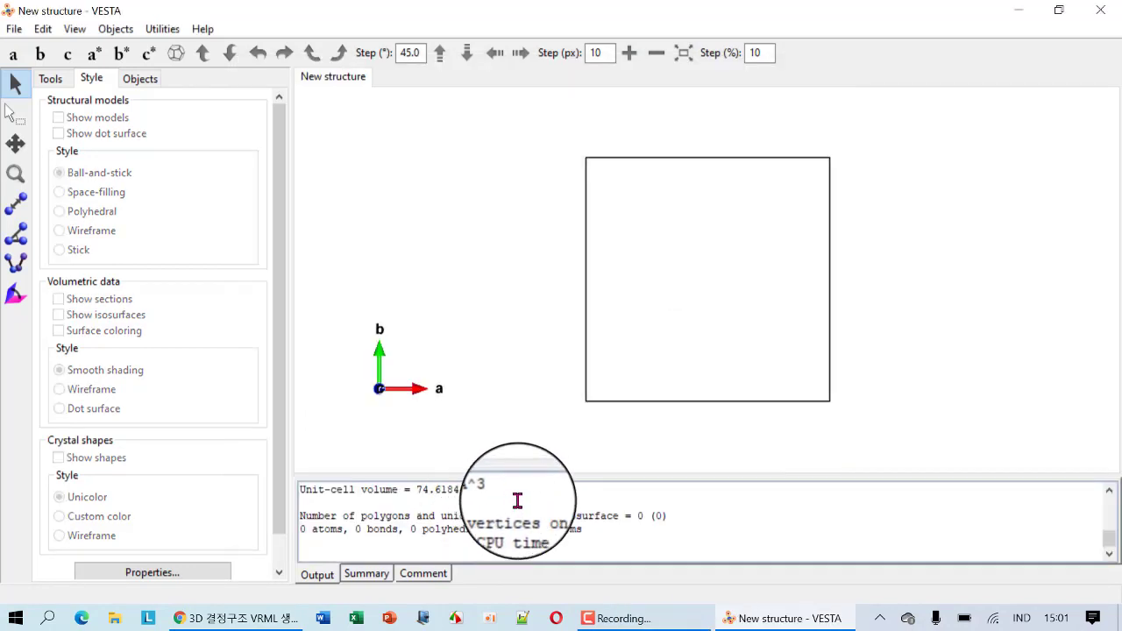
left_click_drag(739, 310, 511, 309)
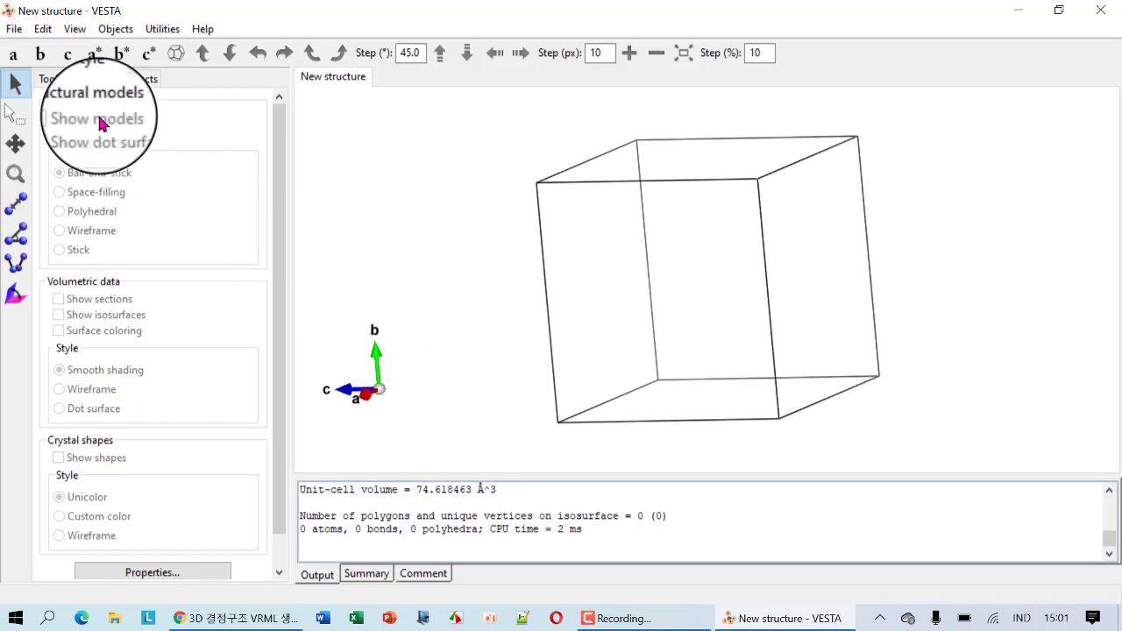
- Add a new atom site to the structure parameters with symbol Mg and label Mg
left_click(42, 29)
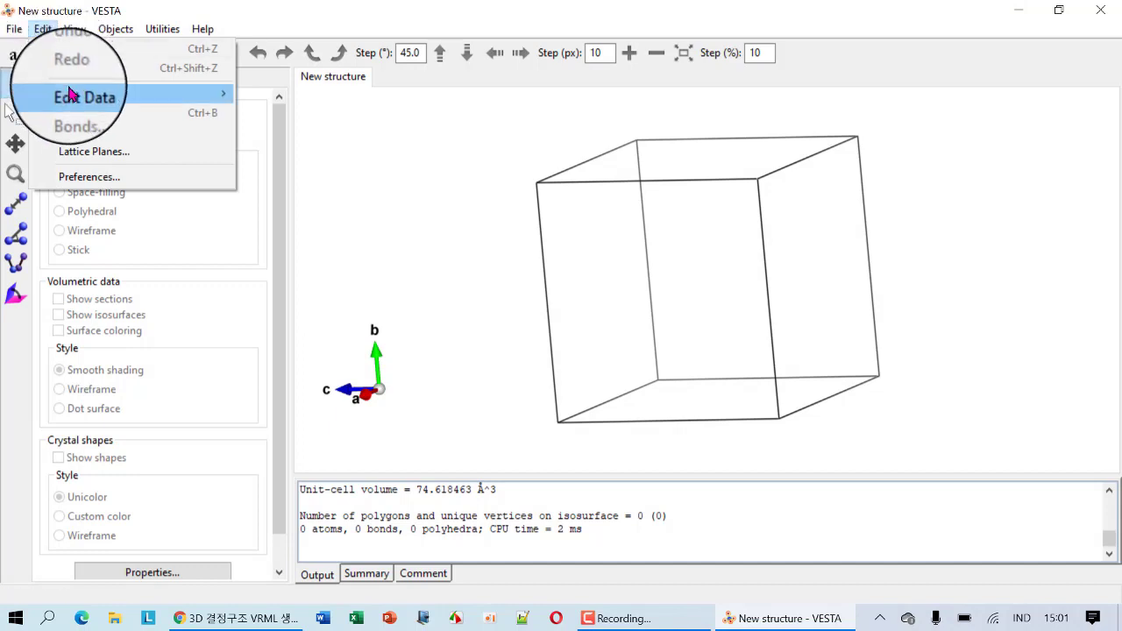
mouse_move(75, 93)
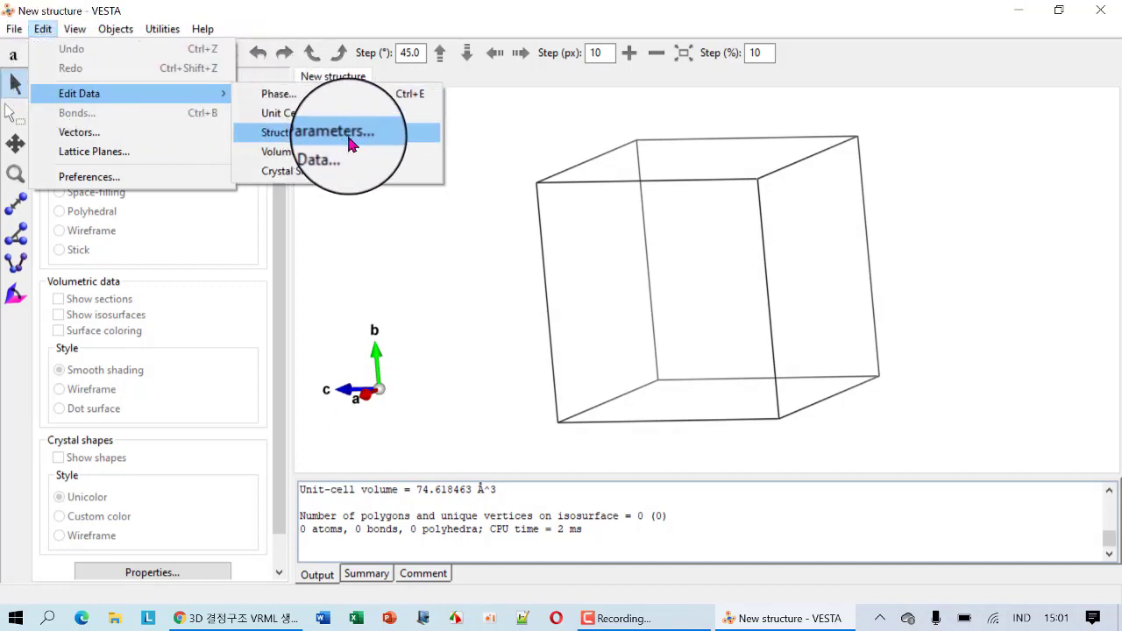
left_click(354, 142)
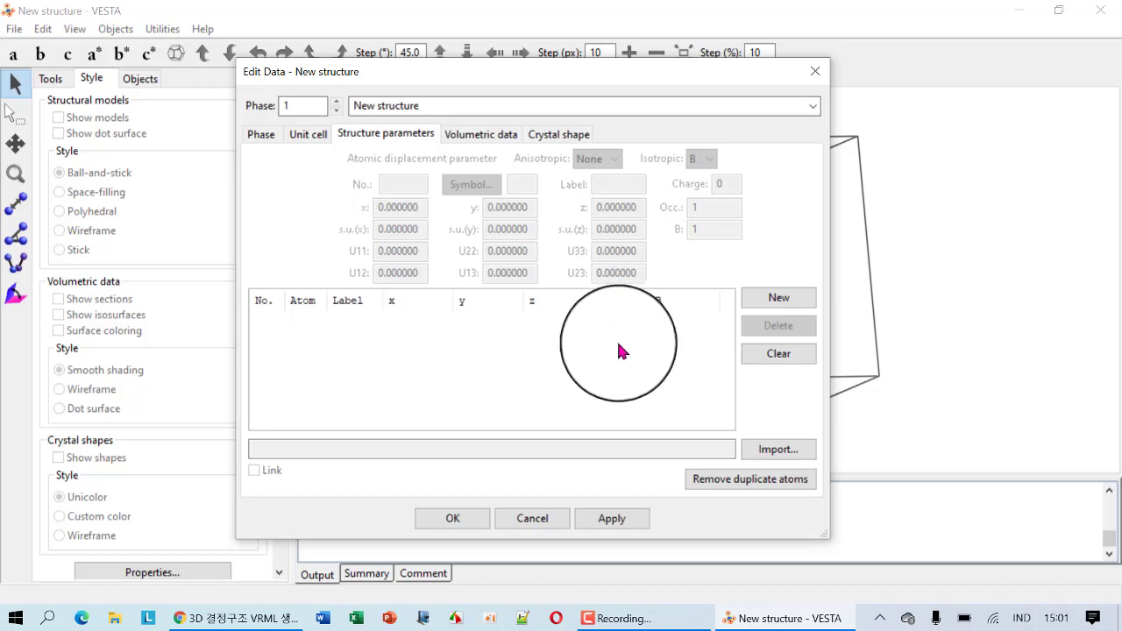
left_click(779, 301)
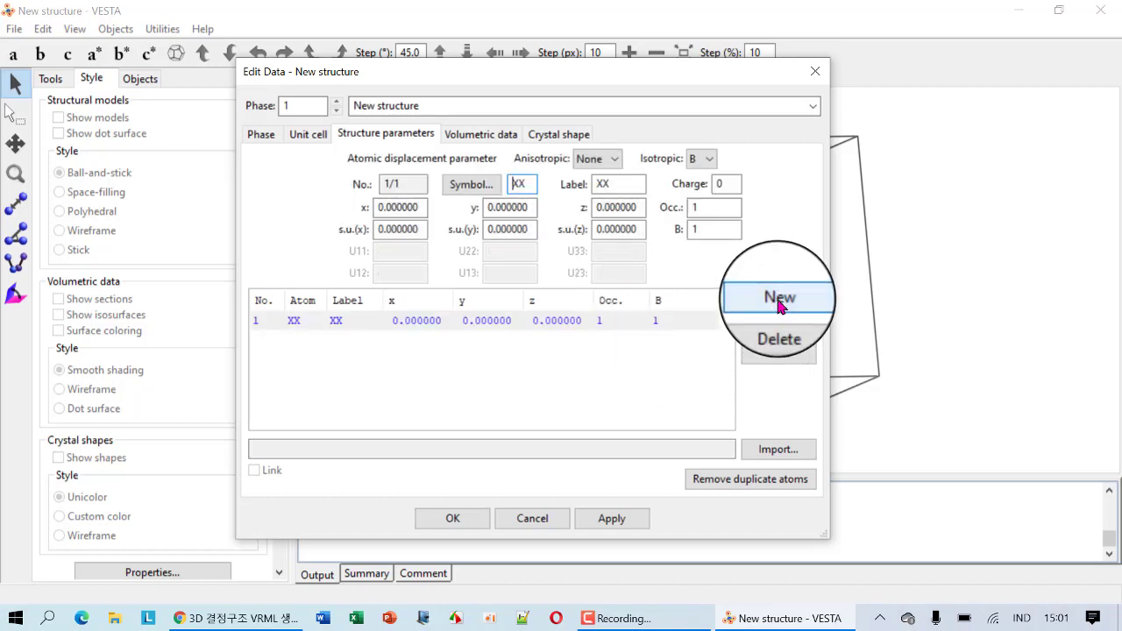
double_click(523, 184)
type("M")
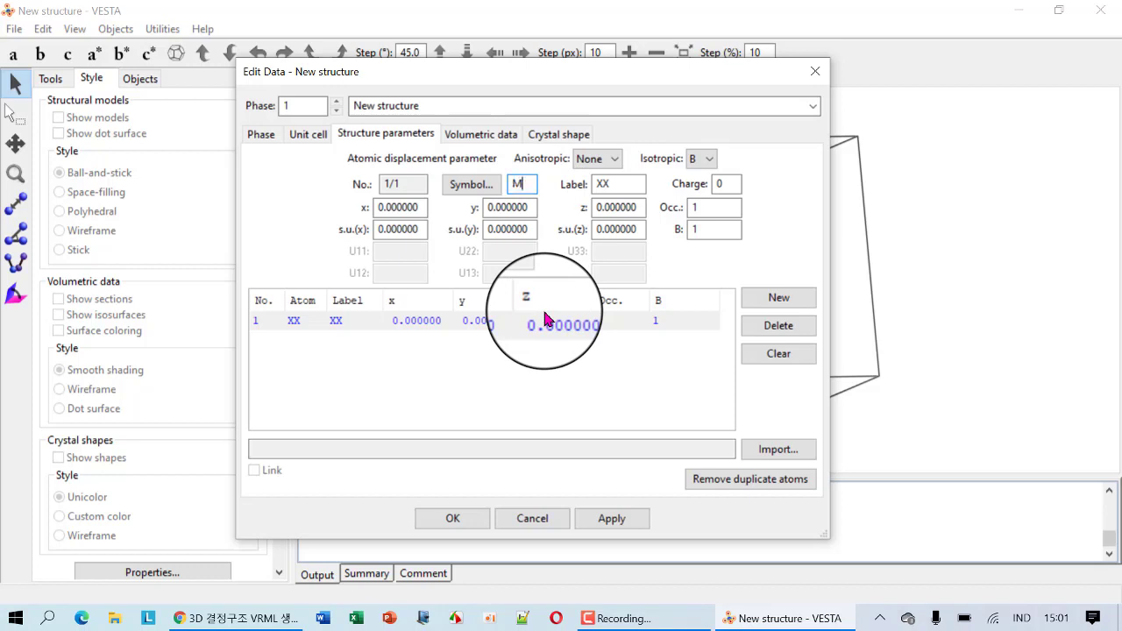
type("g")
double_click(624, 184)
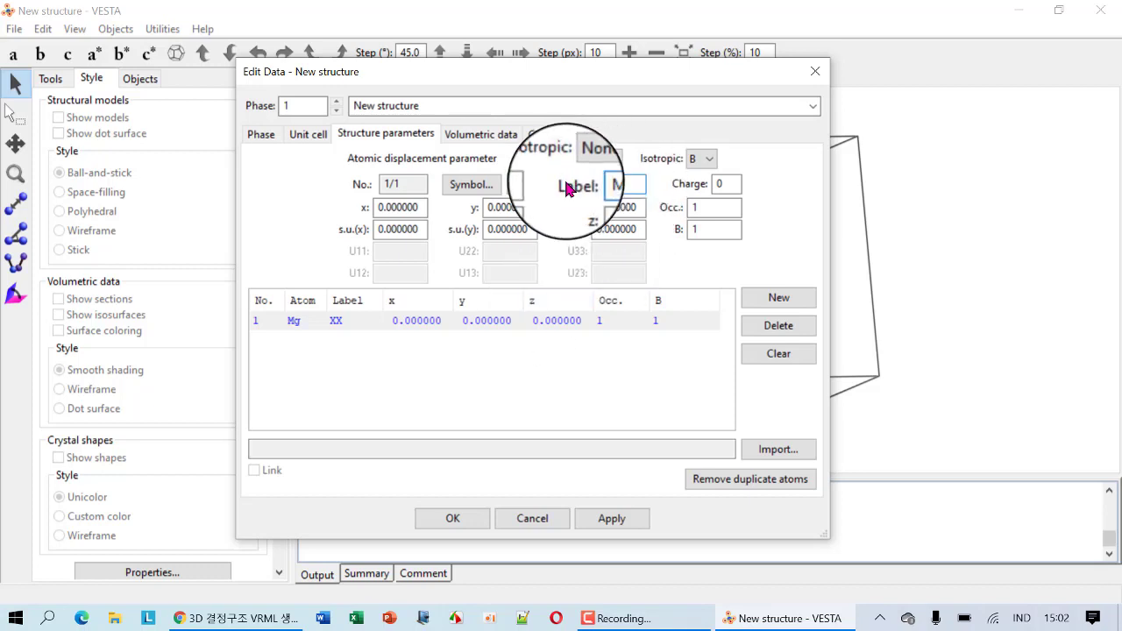
type("Mg")
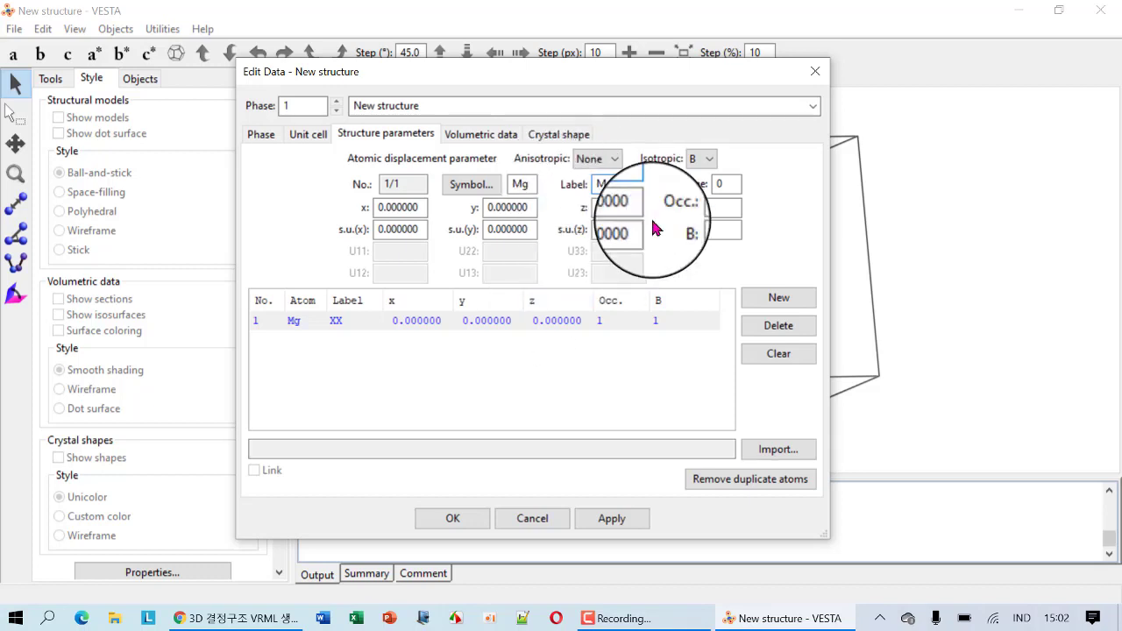
- Set the Mg atom's charge to +2, apply it to the unit cell and inspect the atoms from another angle
double_click(718, 185)
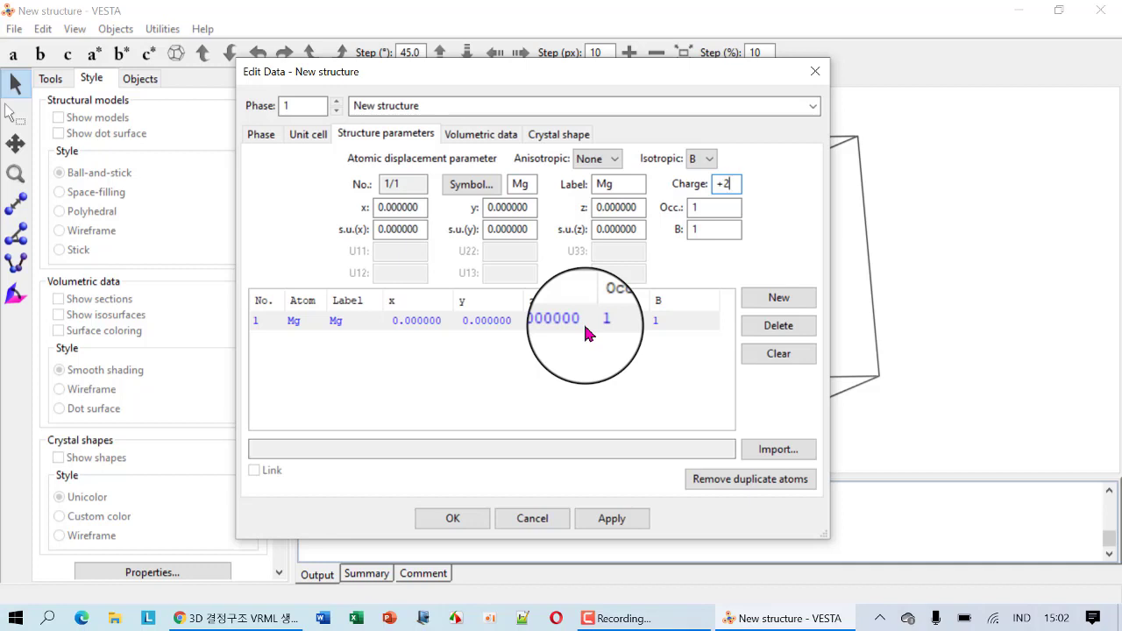
left_click(613, 524)
left_click_drag(711, 71, 426, 55)
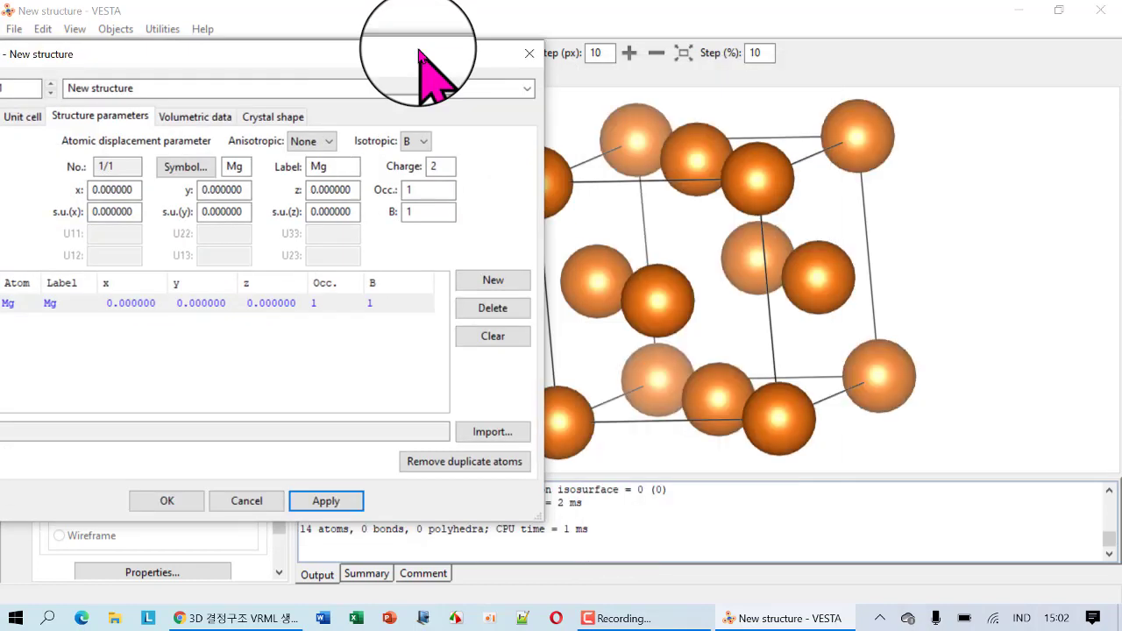
left_click_drag(796, 197, 674, 306)
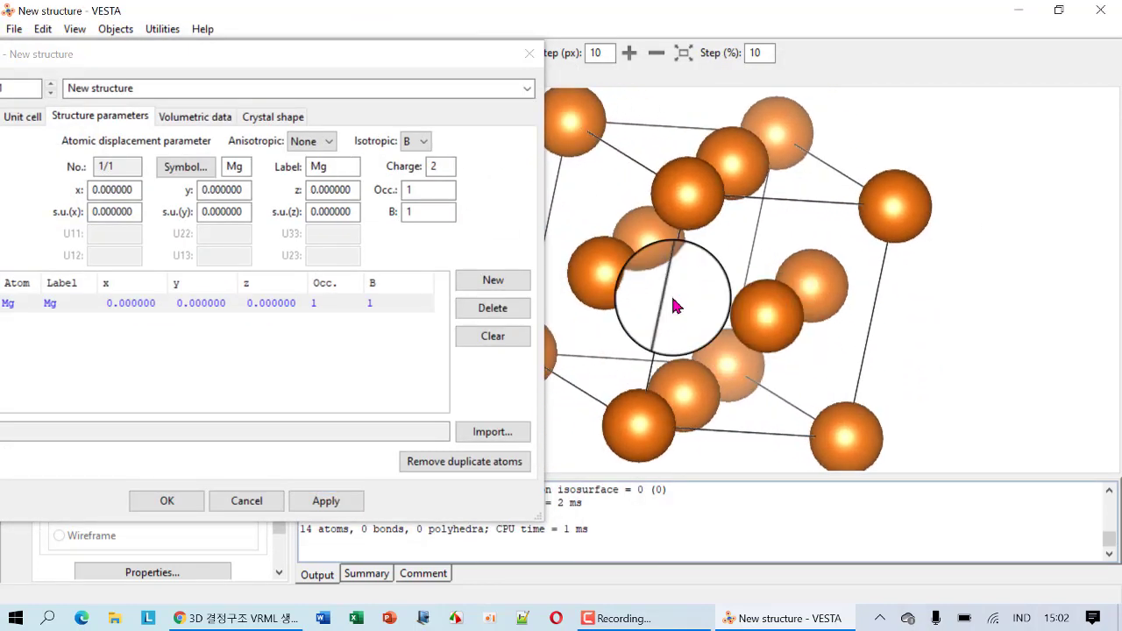
left_click_drag(278, 55, 599, 26)
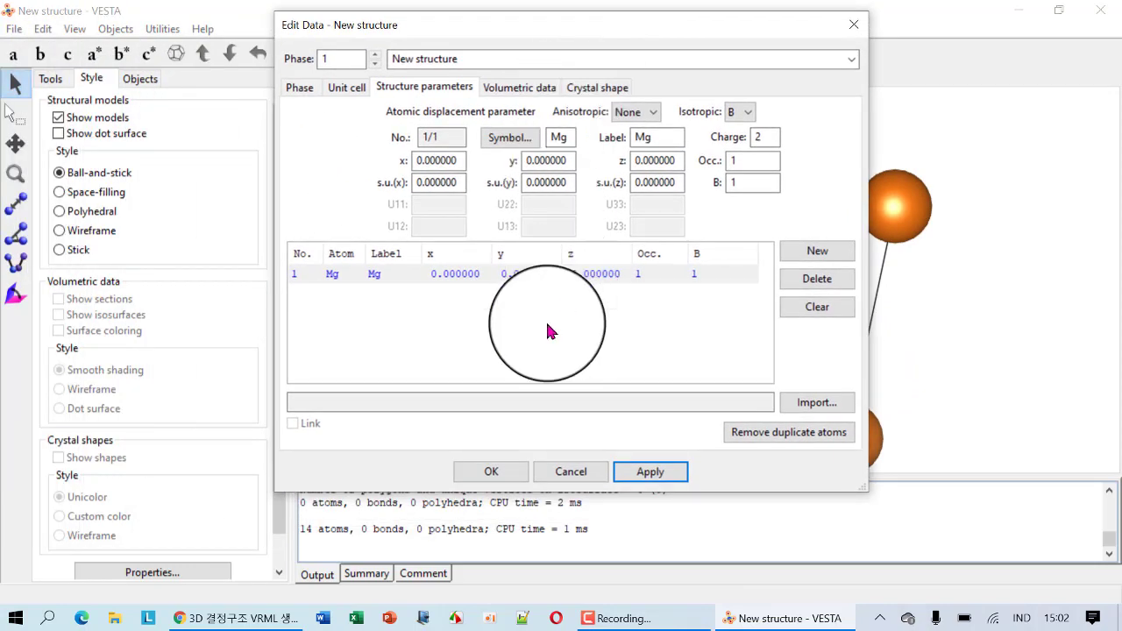
- Add a second atom site with symbol O, label O and charge -2
left_click(815, 254)
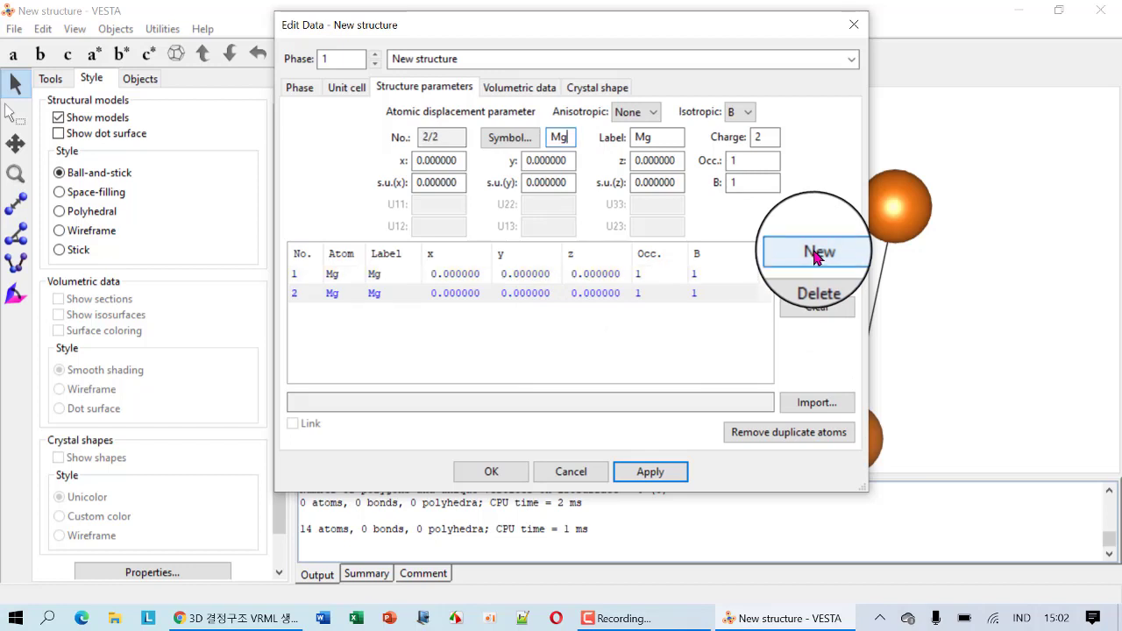
double_click(561, 138)
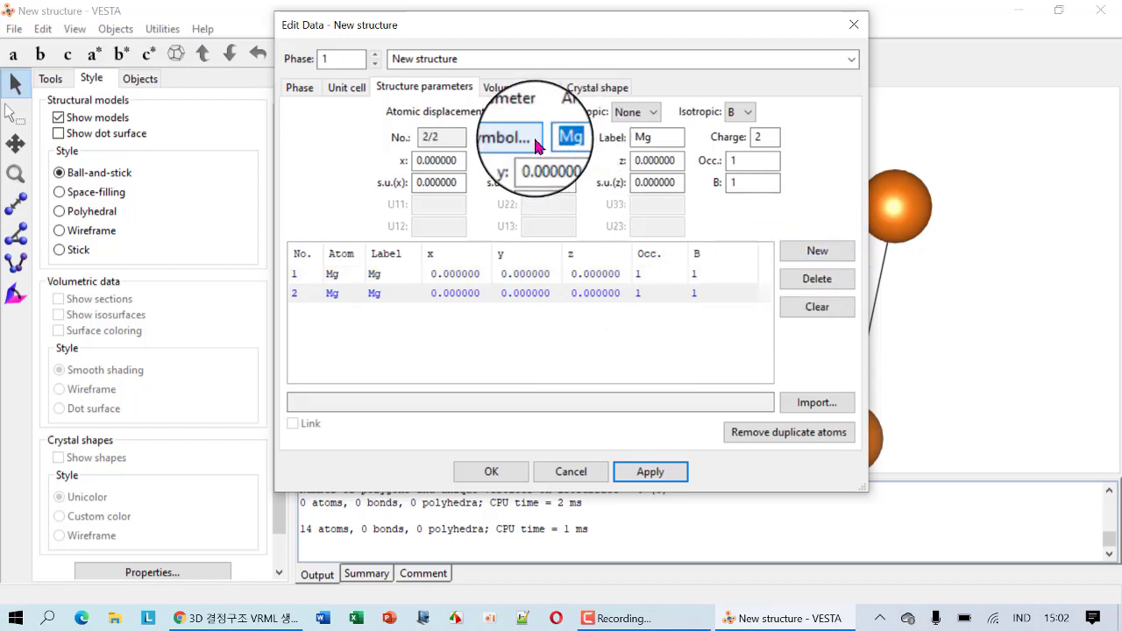
double_click(640, 138)
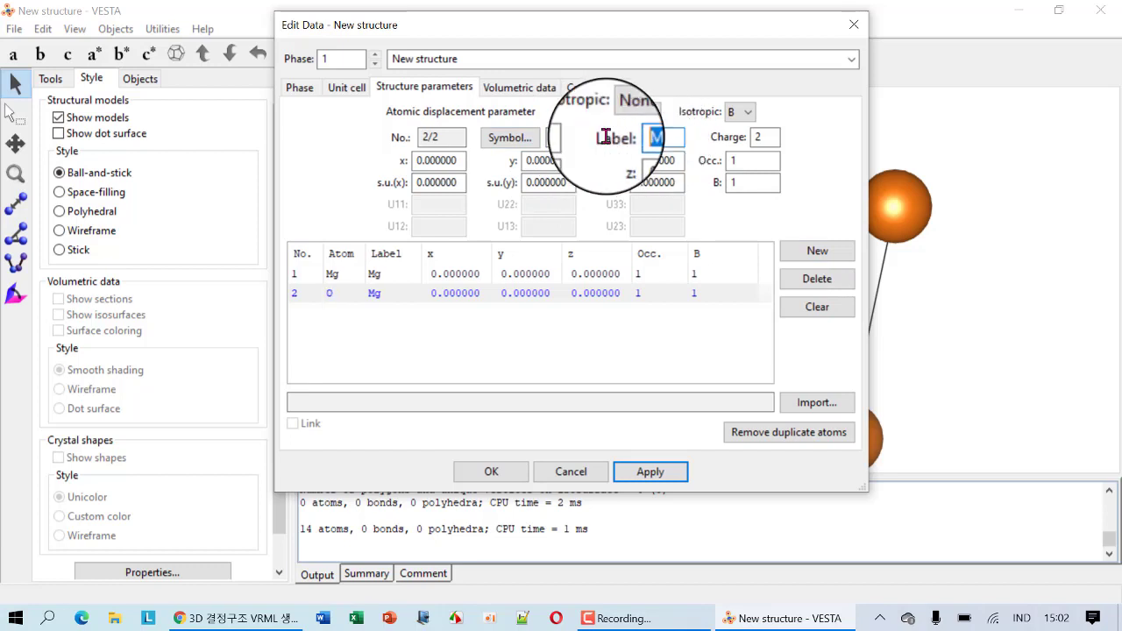
type("O")
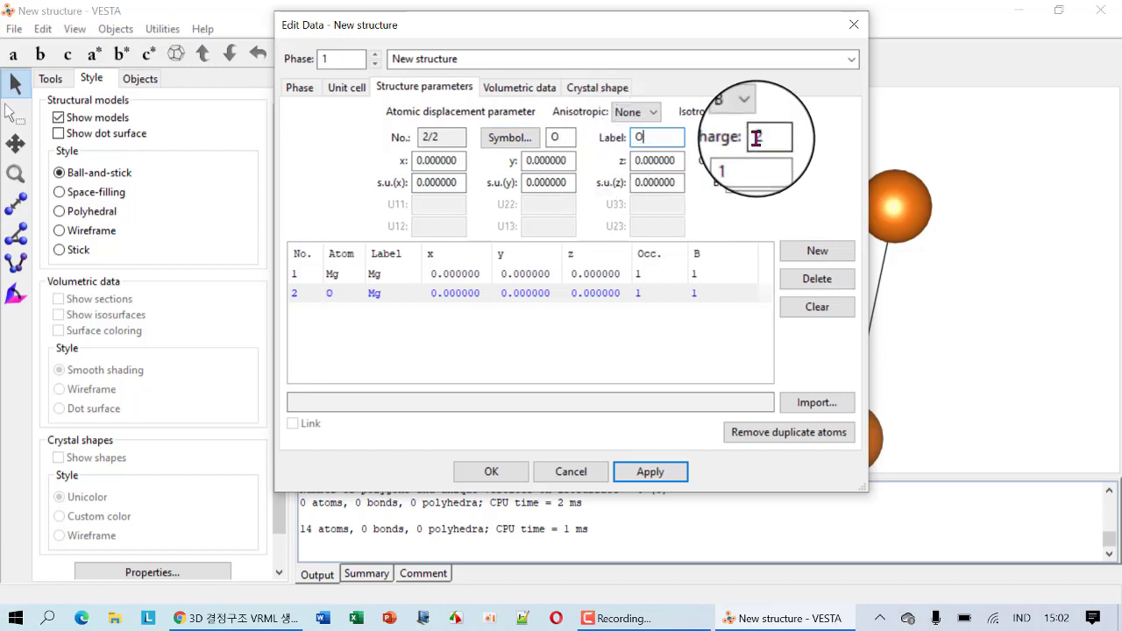
left_click(766, 137)
type("-2")
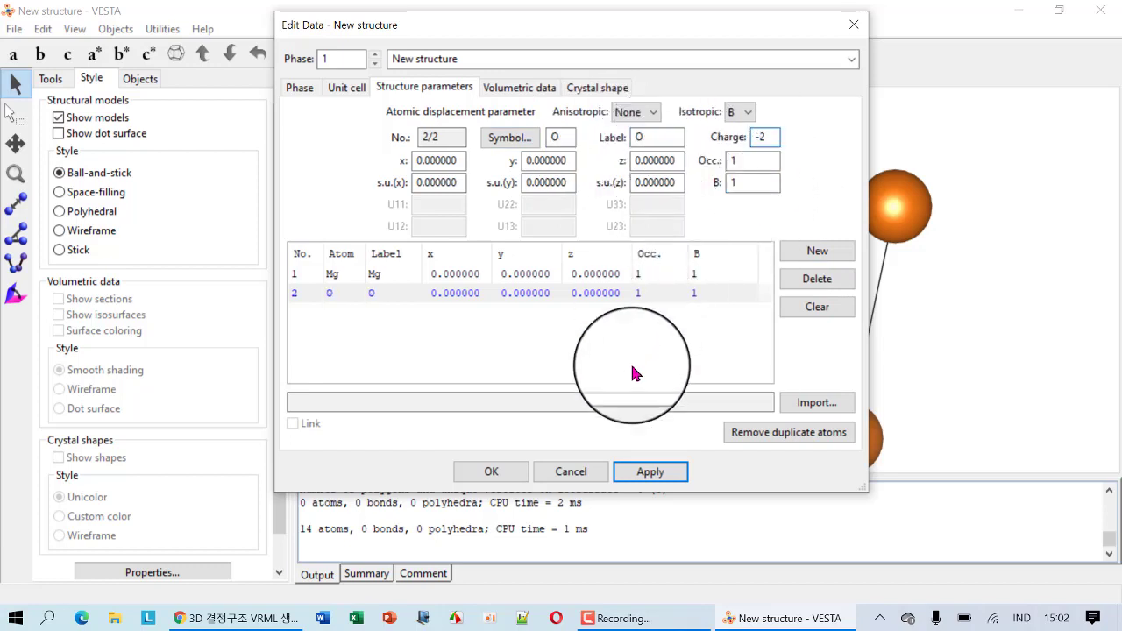
- Apply the O atom site to the structure and inspect the unit cell's atoms from another angle
left_click(646, 471)
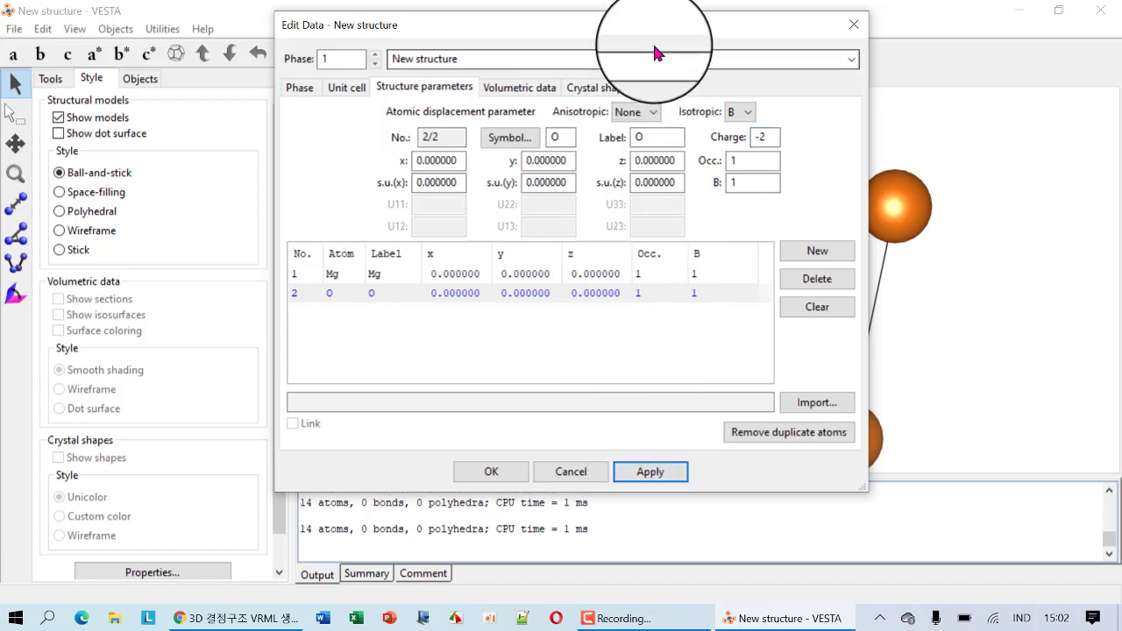
left_click_drag(664, 32, 382, 60)
left_click_drag(730, 241, 619, 210)
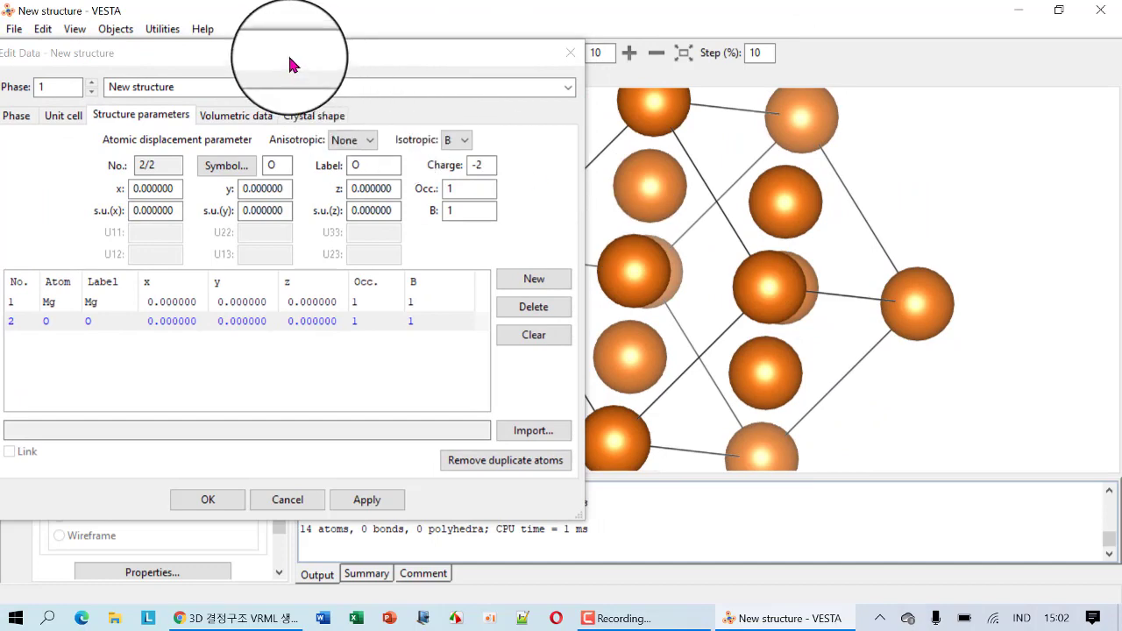
left_click_drag(339, 52, 598, 25)
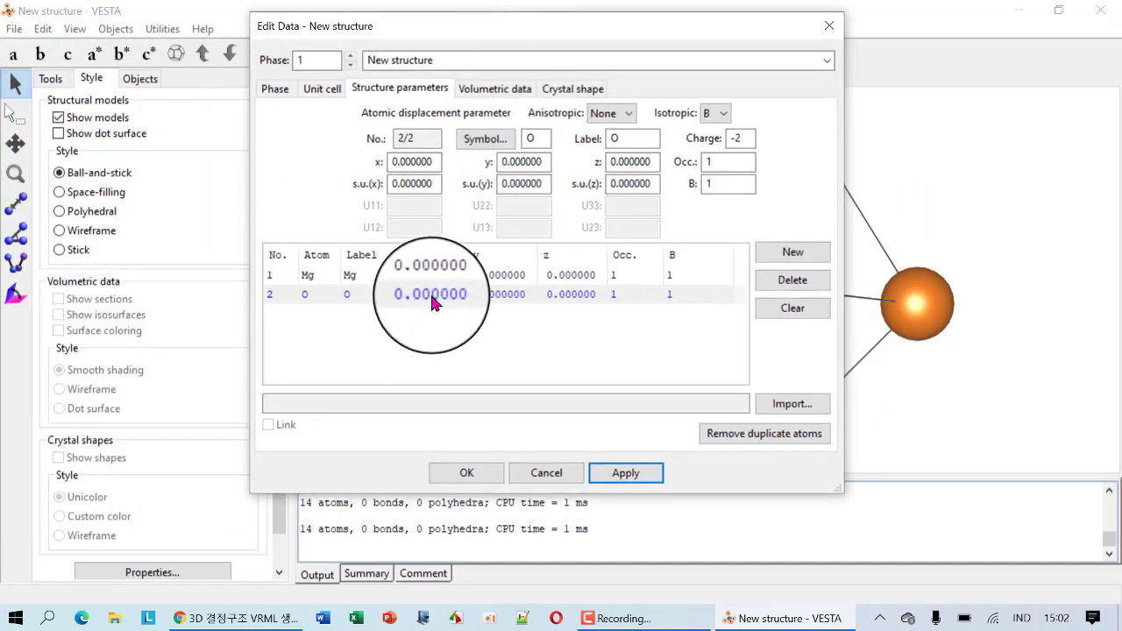
- Check the O atom's coordinates on the ICSD page, set its x, y and z to 0.5 in VESTA and apply them
double_click(403, 161)
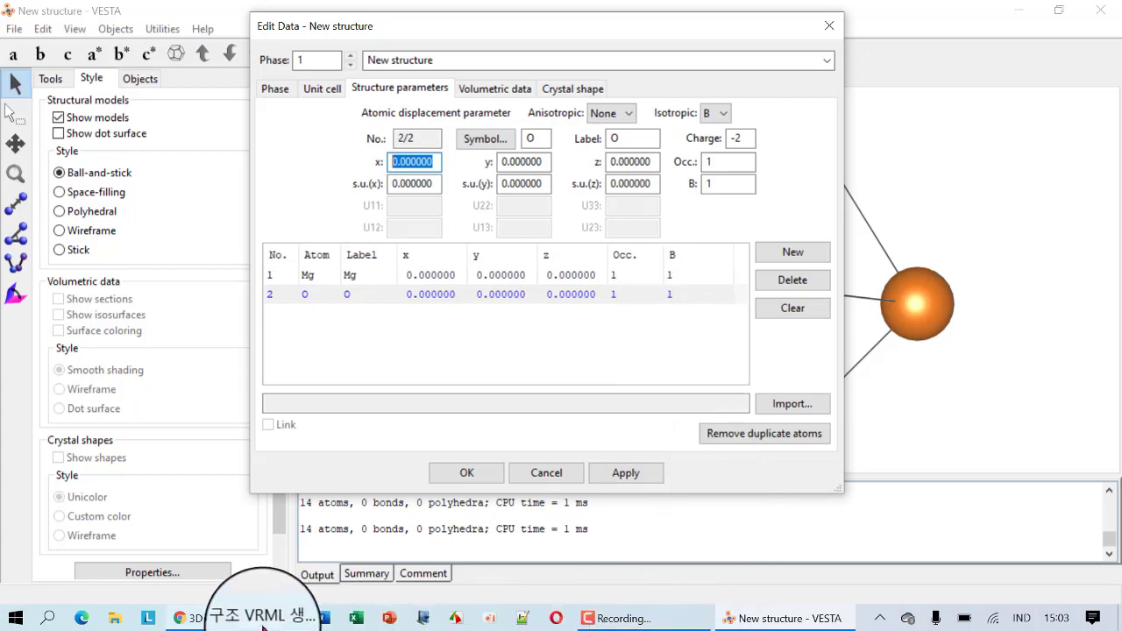
left_click(237, 618)
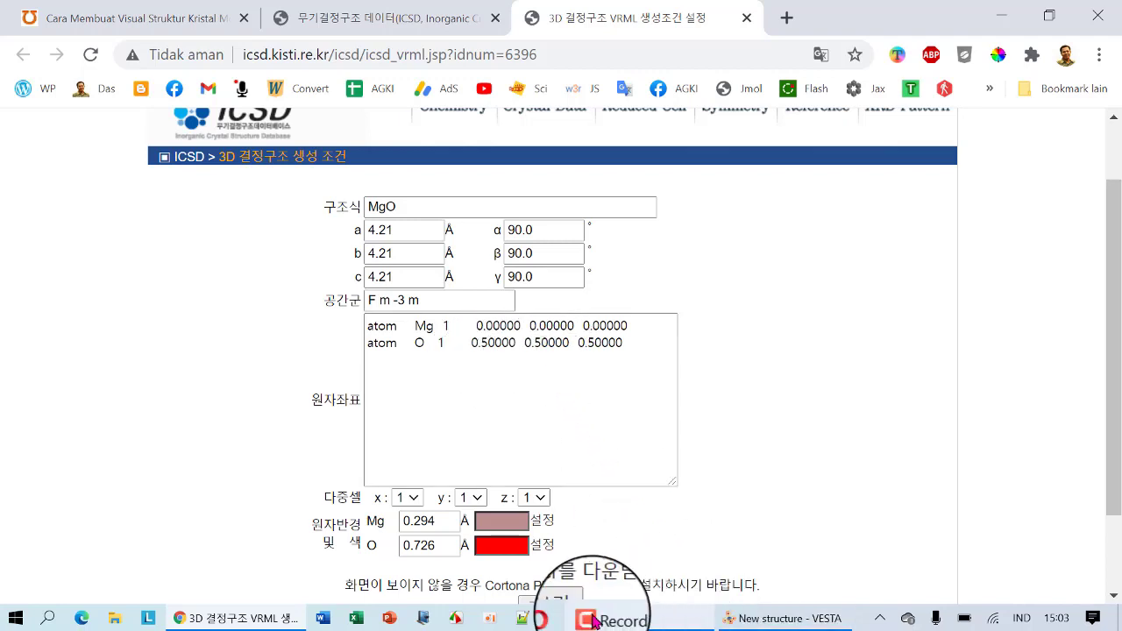
left_click(778, 618)
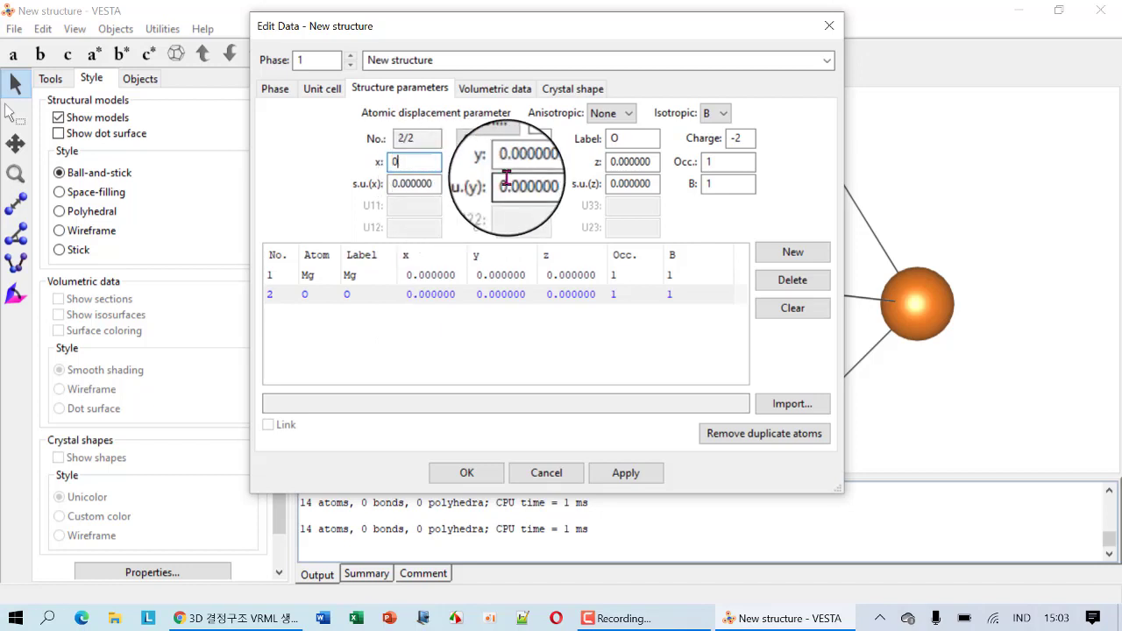
type("0.5")
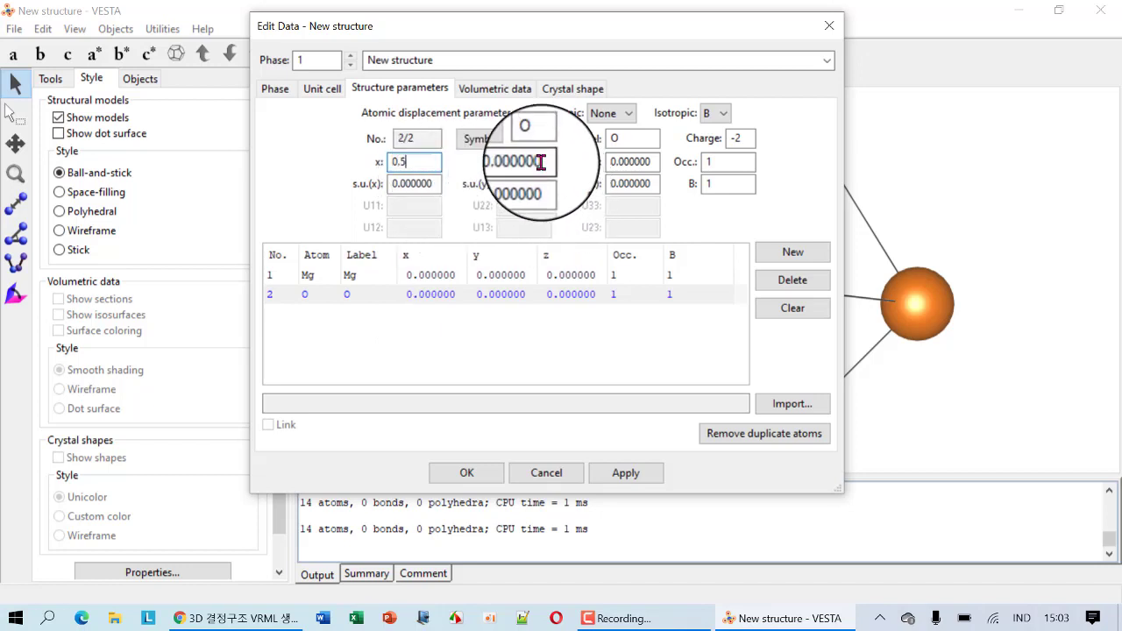
key("Tab")
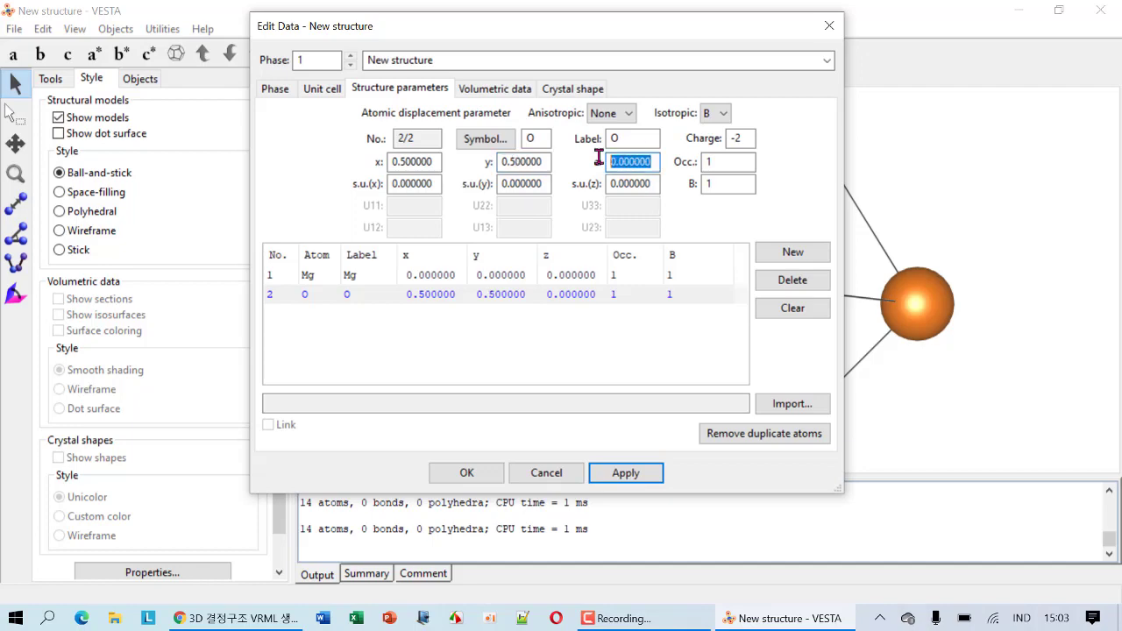
left_click(626, 472)
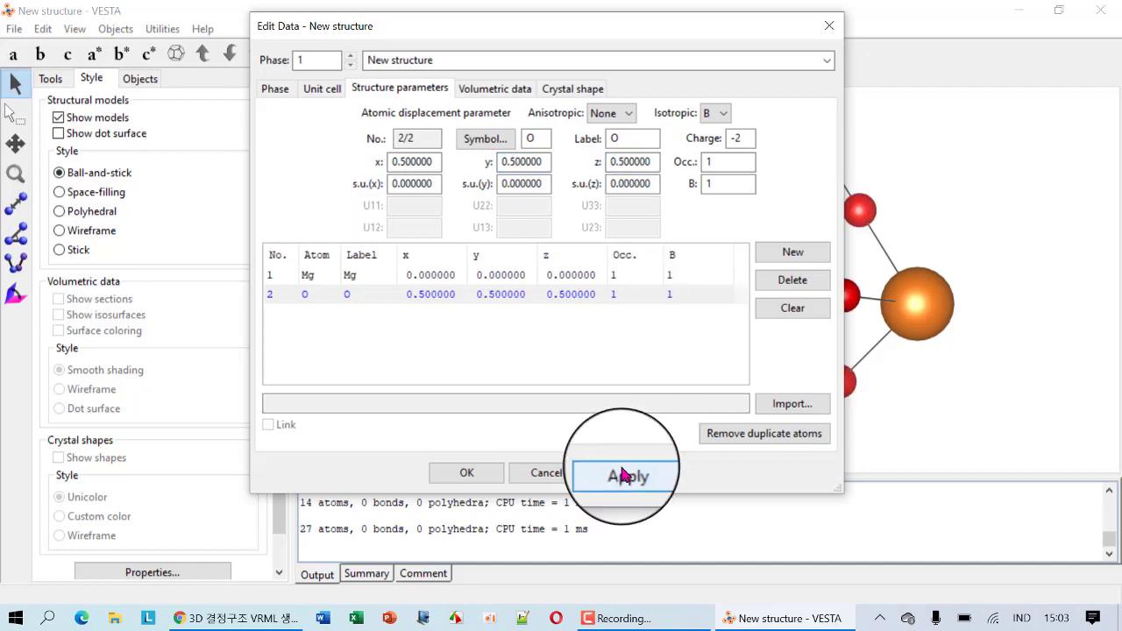
- Inspect the Mg and O atoms in the unit cell from several angles and accept the structure data
left_click_drag(673, 35, 364, 105)
left_click_drag(784, 230, 807, 271)
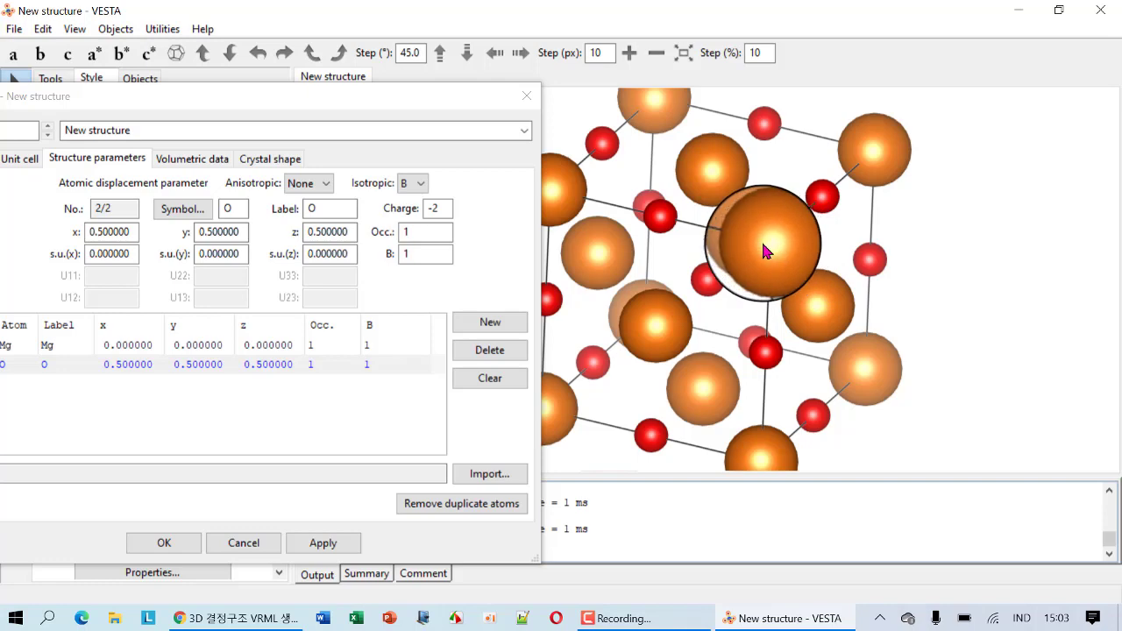
left_click_drag(782, 254, 722, 231)
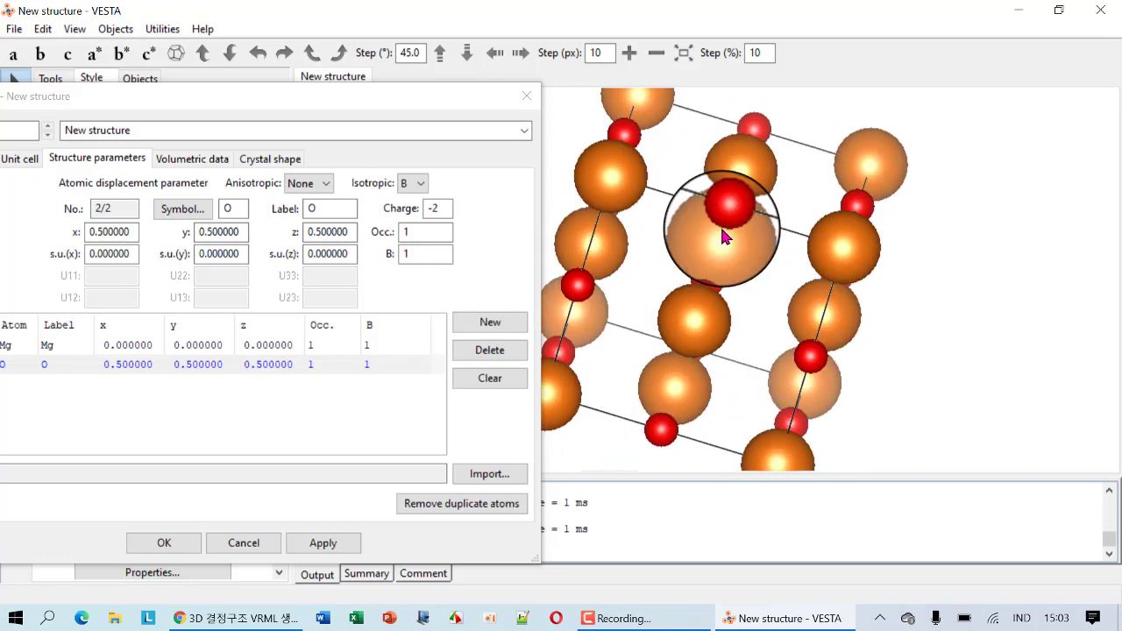
left_click_drag(320, 96, 717, 27)
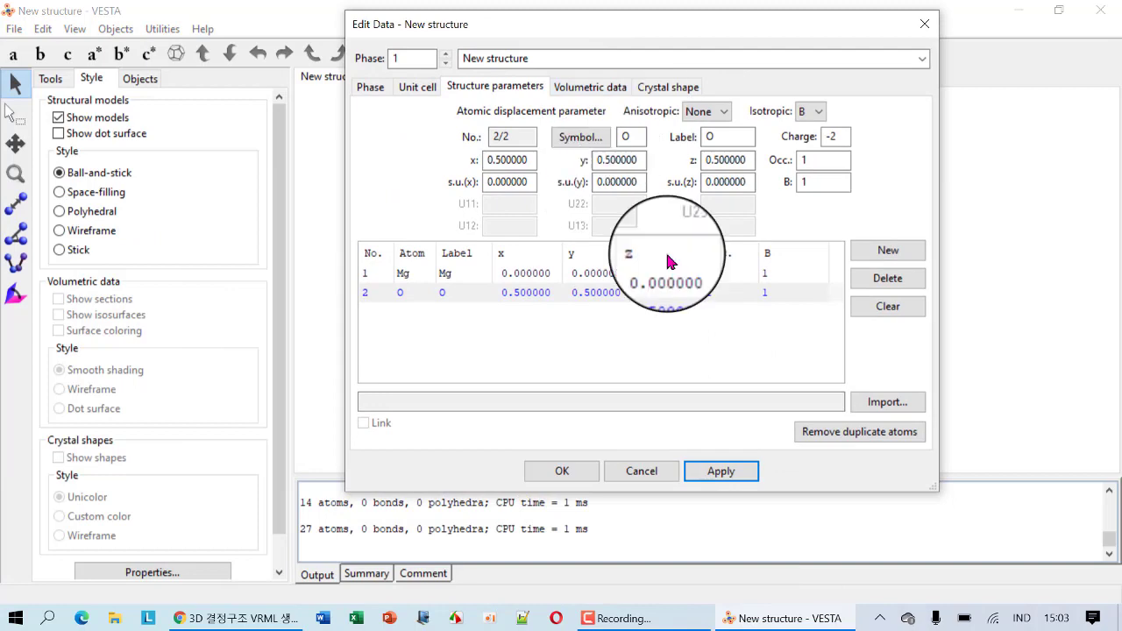
left_click(566, 473)
left_click_drag(641, 251, 618, 234)
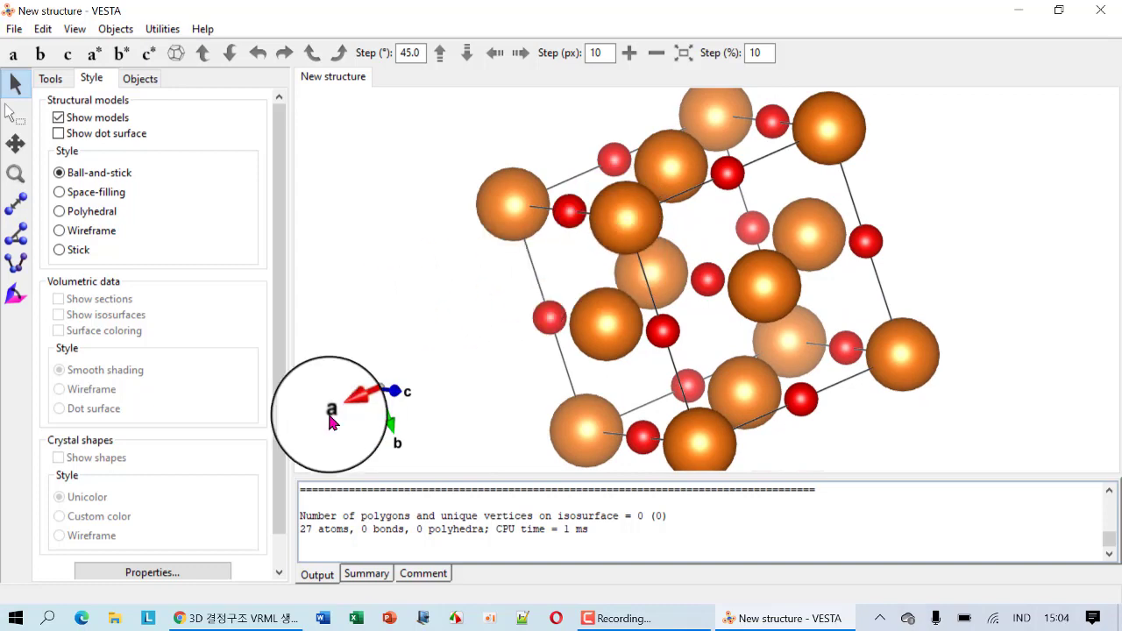
- Look up the Mg and O atomic radii on the ICSD page and open the atom display properties in VESTA
left_click(229, 616)
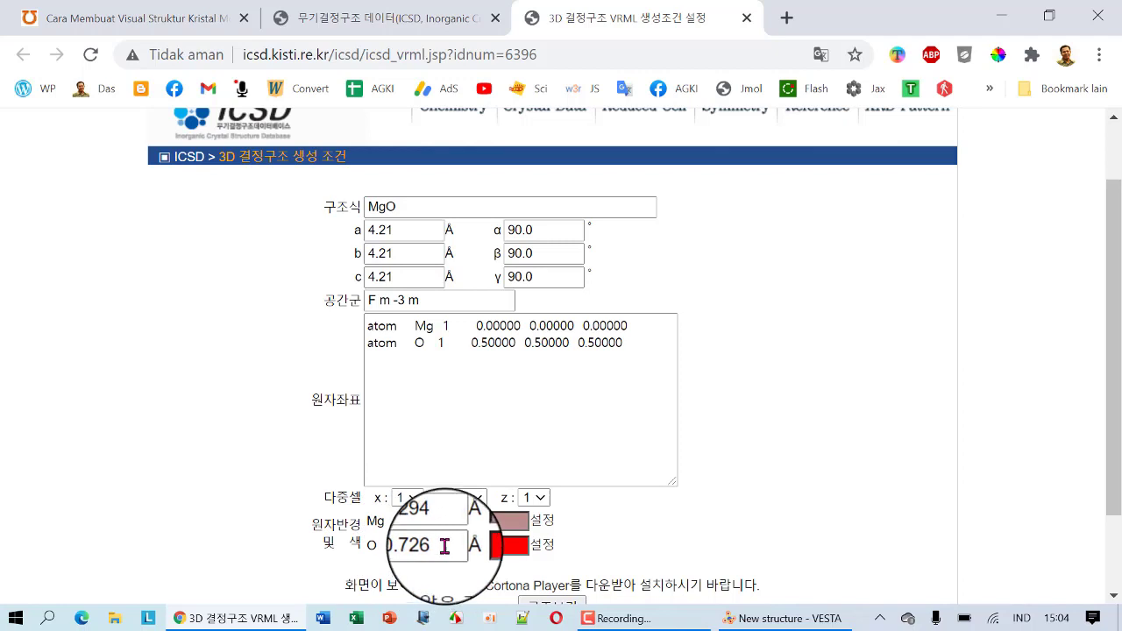
left_click(778, 618)
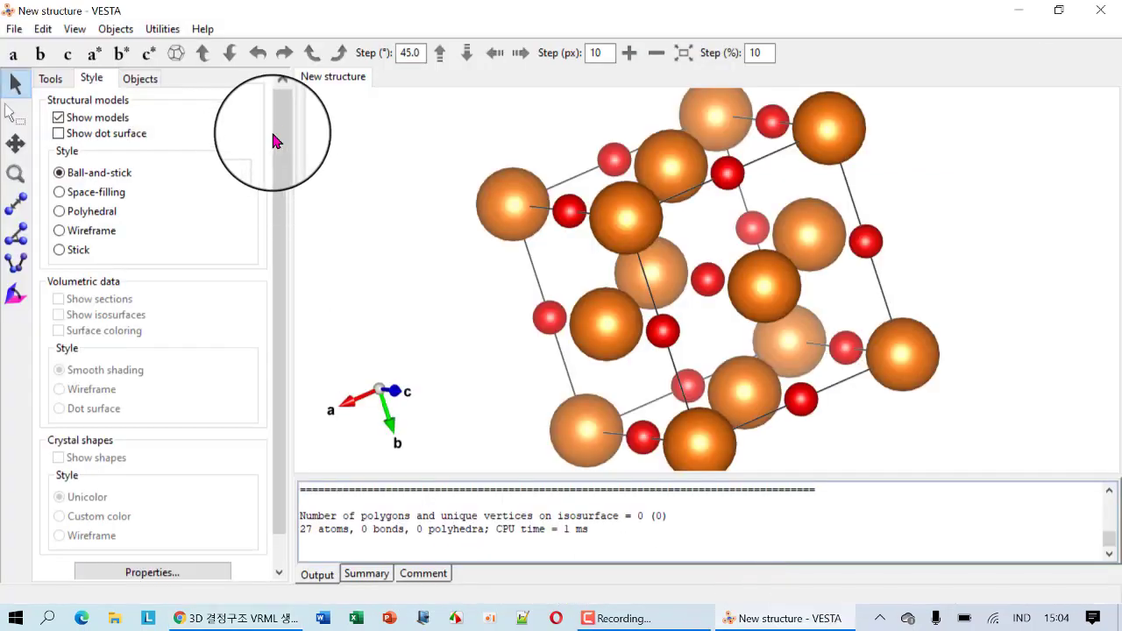
left_click_drag(275, 140, 280, 175)
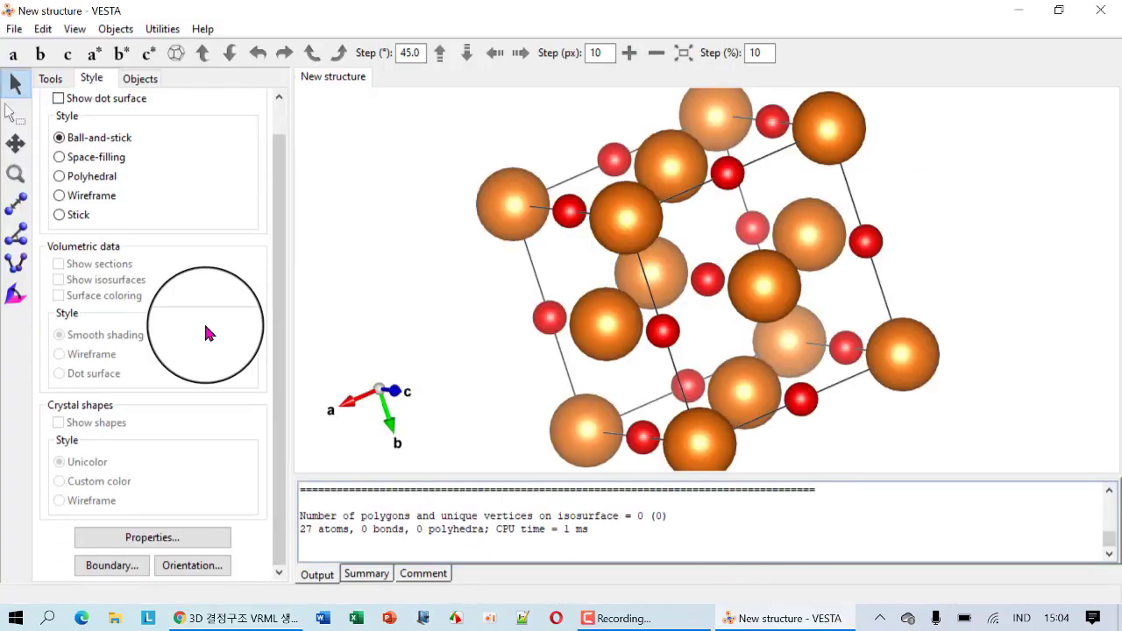
left_click(171, 543)
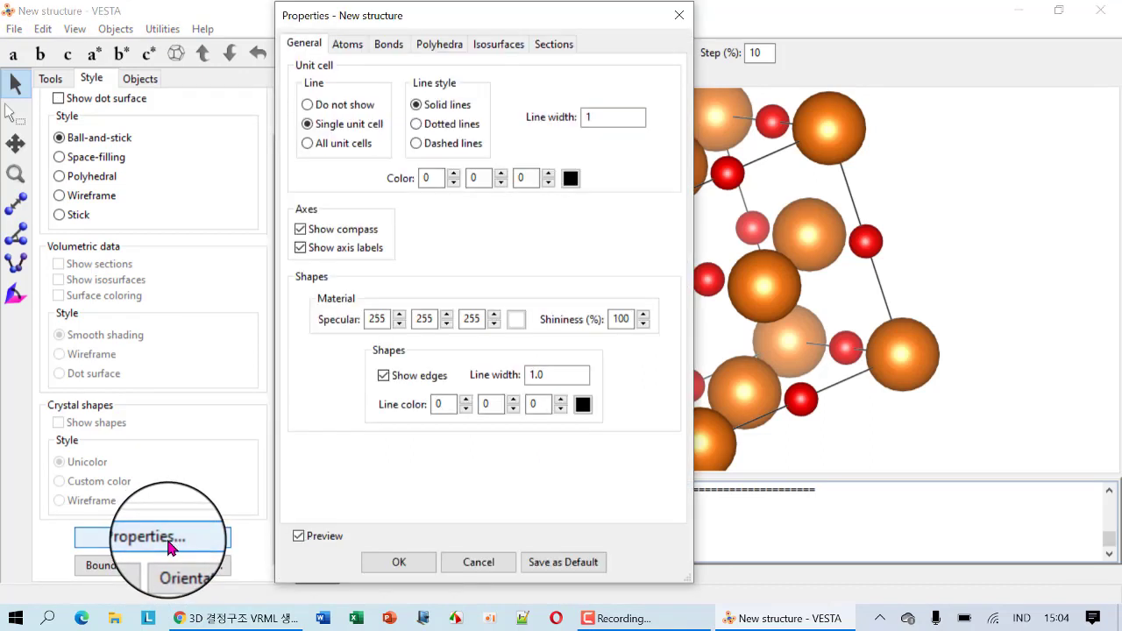
left_click(357, 48)
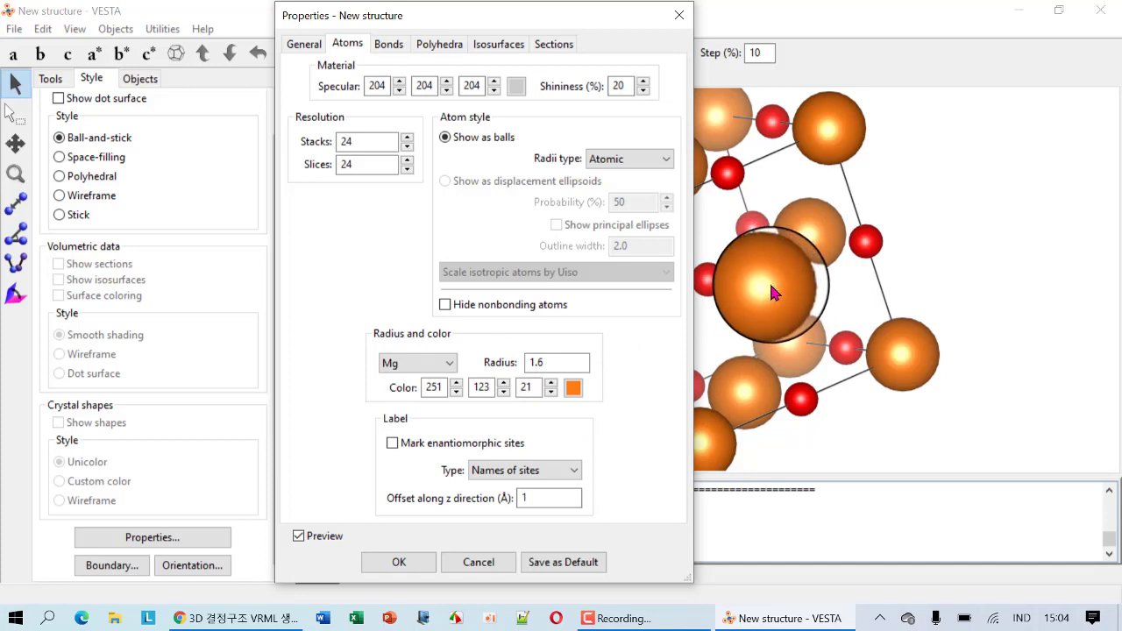
- Copy the Mg radius from the ICSD page and set the Mg atom's radius to 0.294 in VESTA
left_click_drag(556, 361, 518, 361)
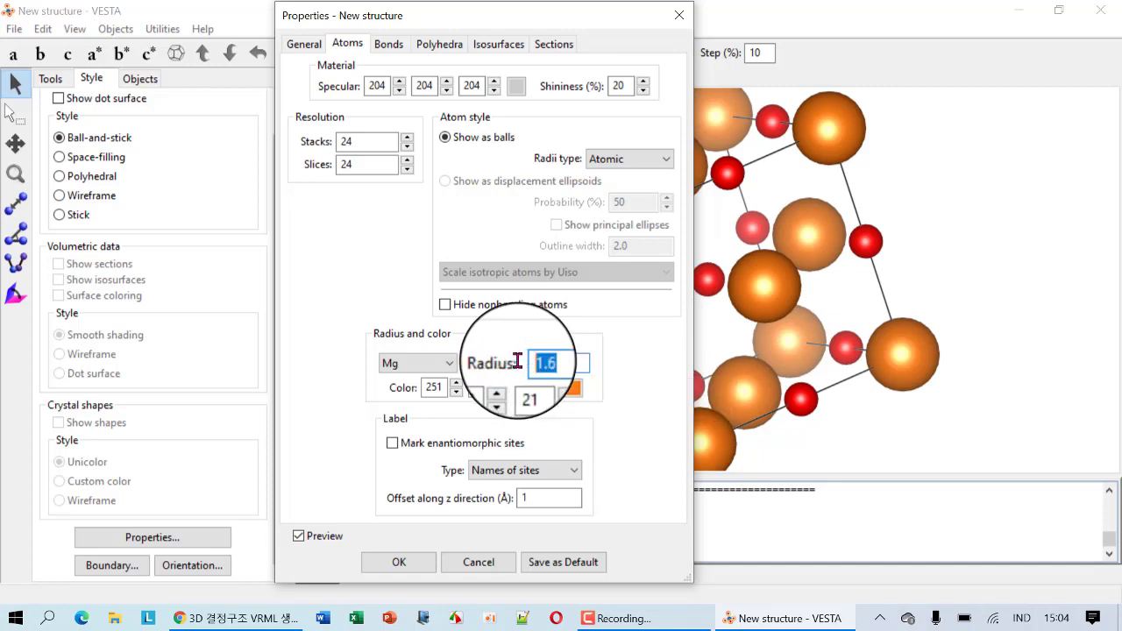
left_click(224, 625)
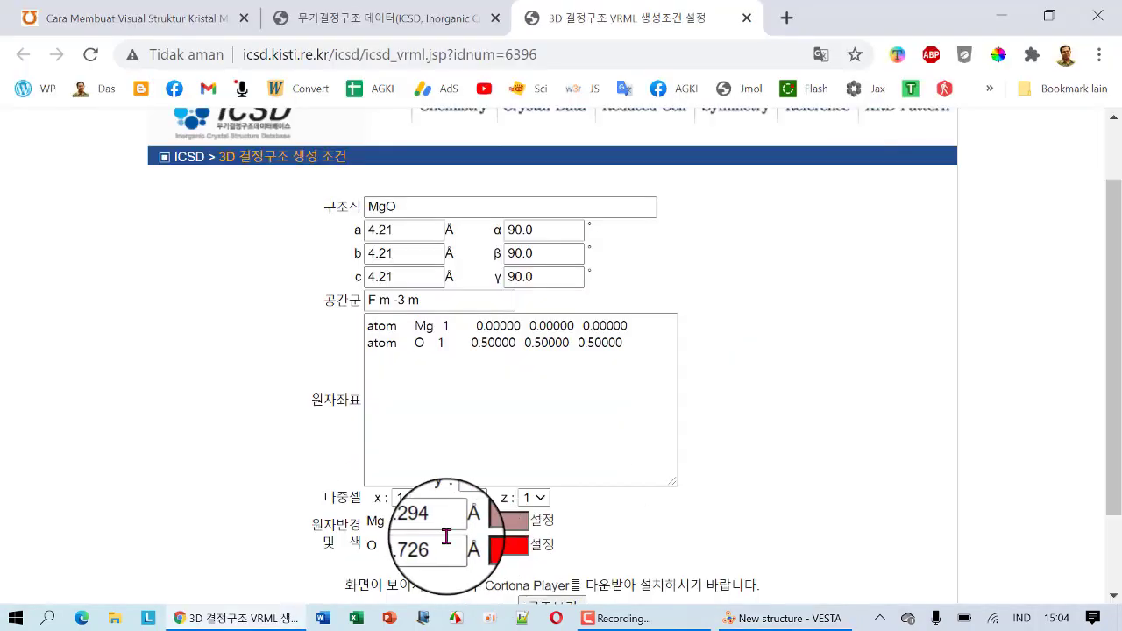
left_click_drag(453, 522, 383, 524)
key("ctrl+c")
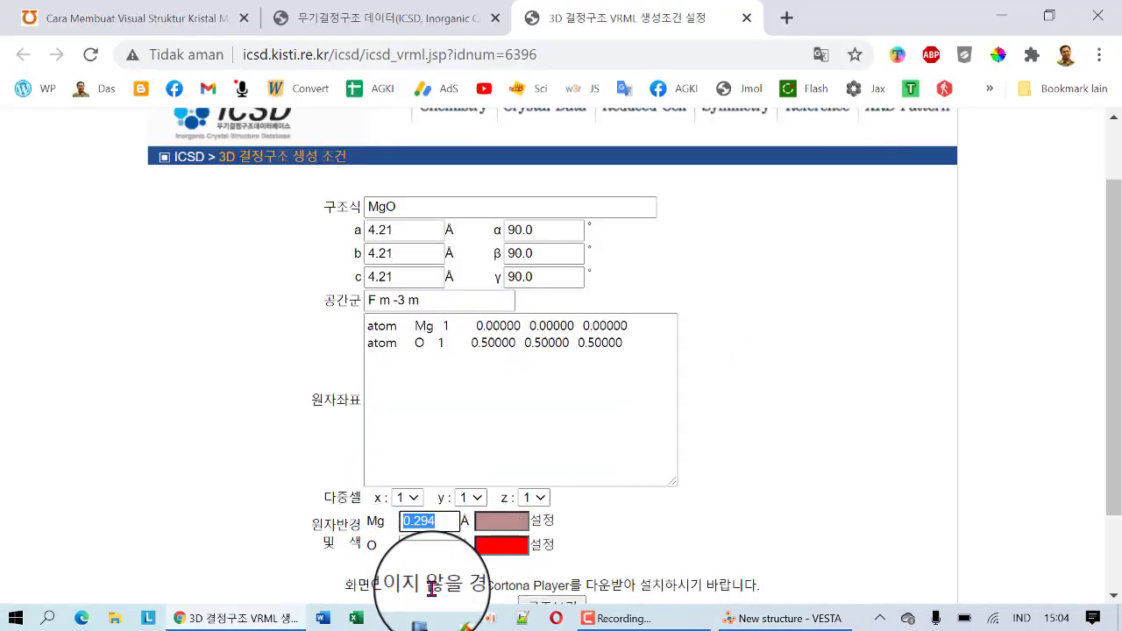
left_click(780, 618)
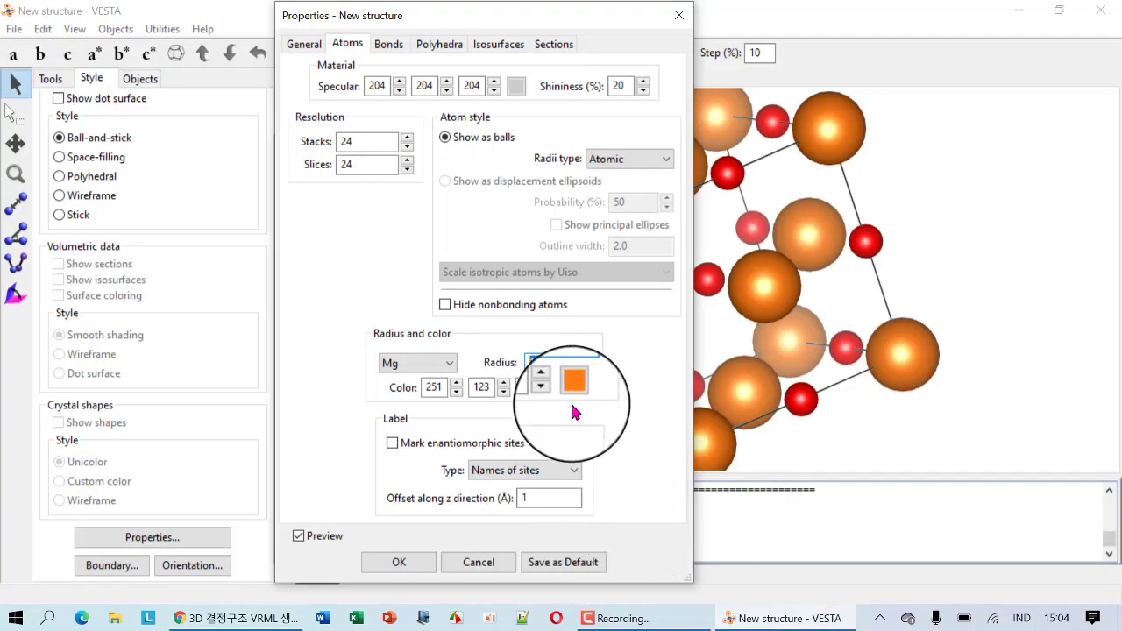
key("BackSpace")
key("ctrl+v")
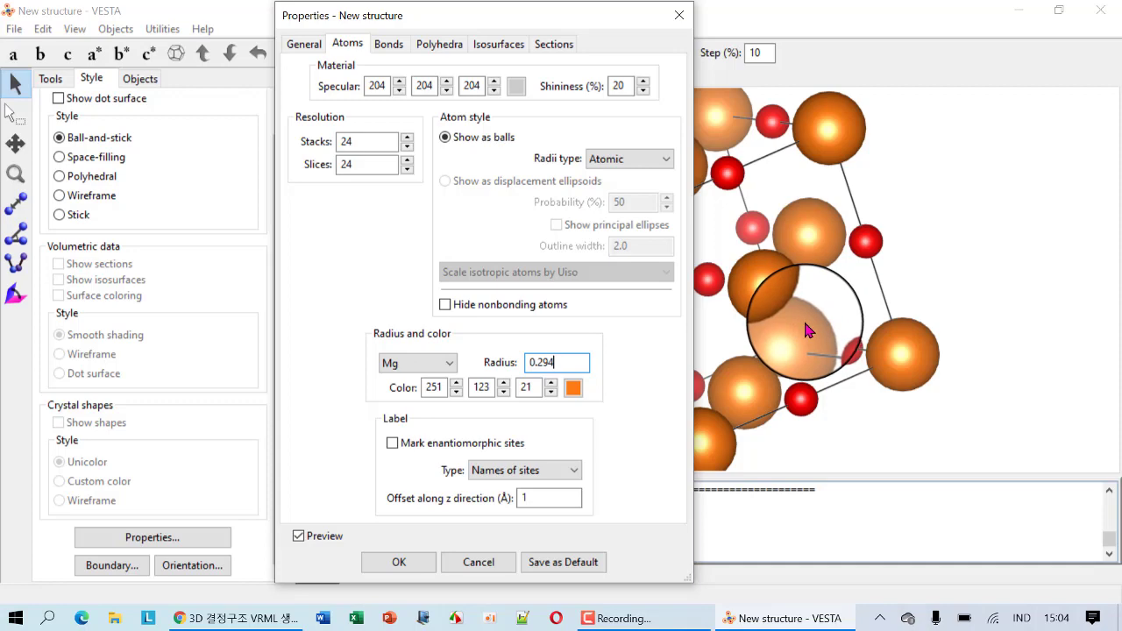
left_click(398, 563)
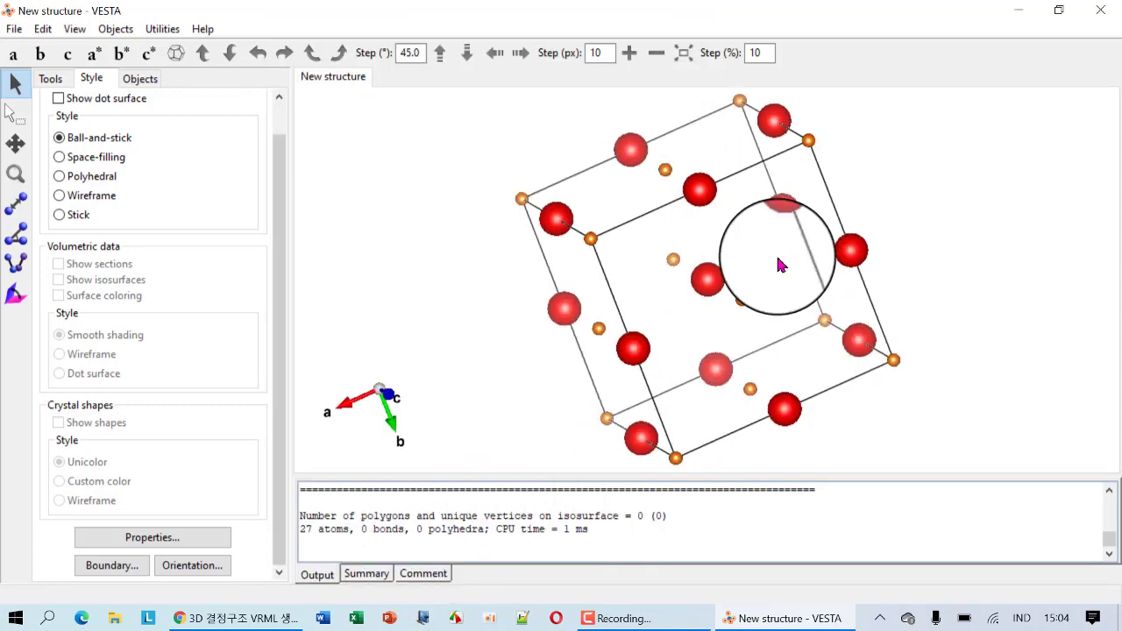
- Copy the O radius from the ICSD page and set the O atom's radius to 0.726 in VESTA's atom properties
left_click_drag(780, 265, 725, 326)
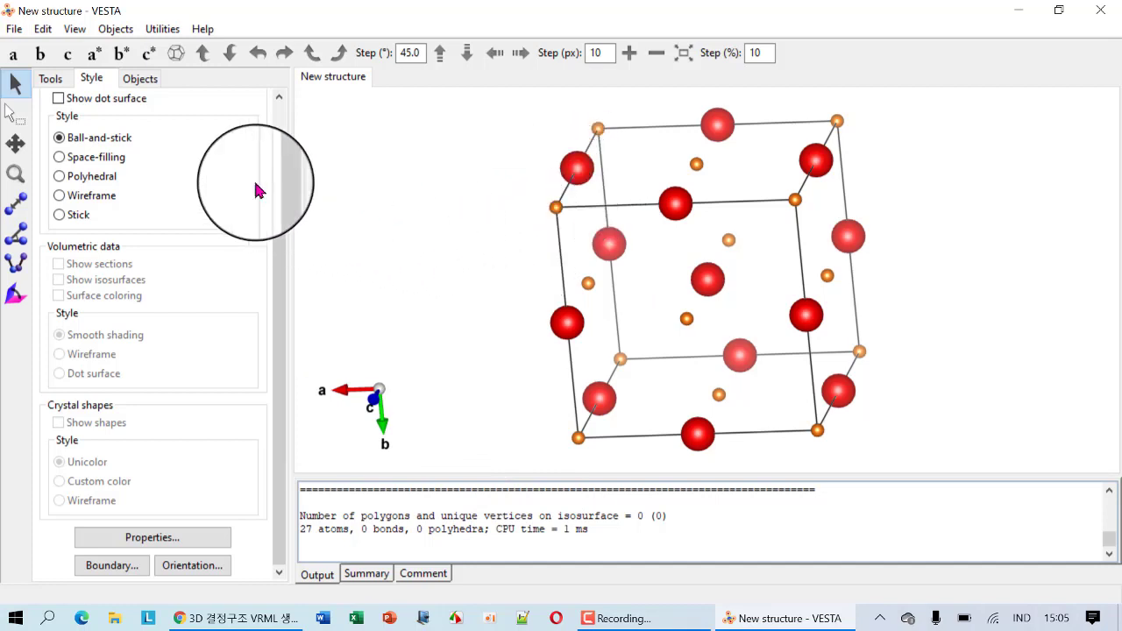
left_click(153, 539)
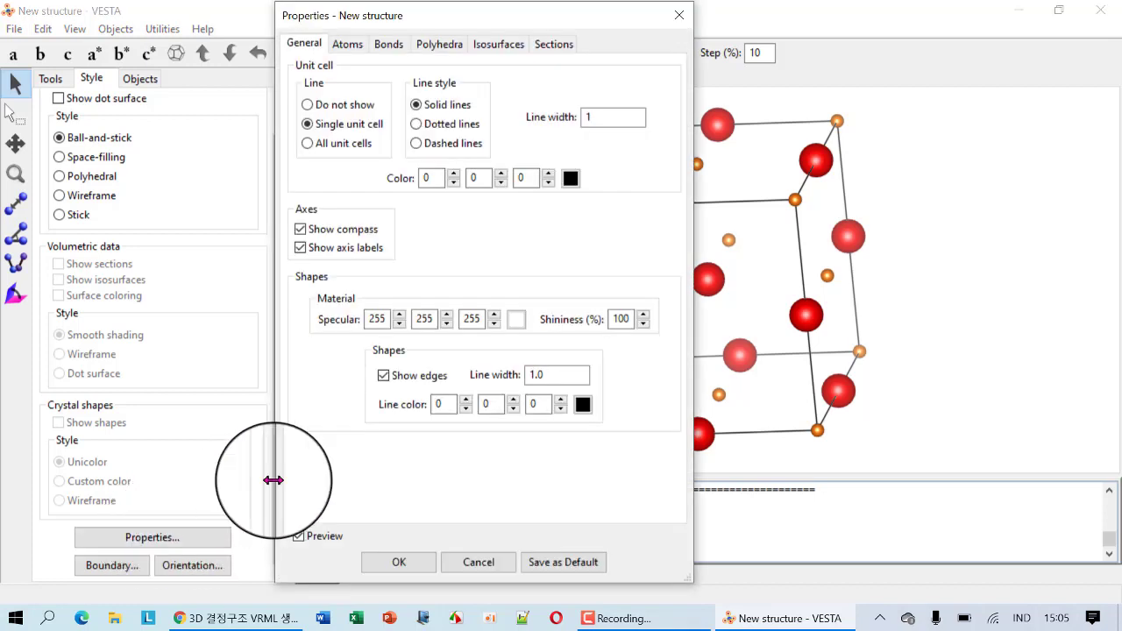
left_click(349, 46)
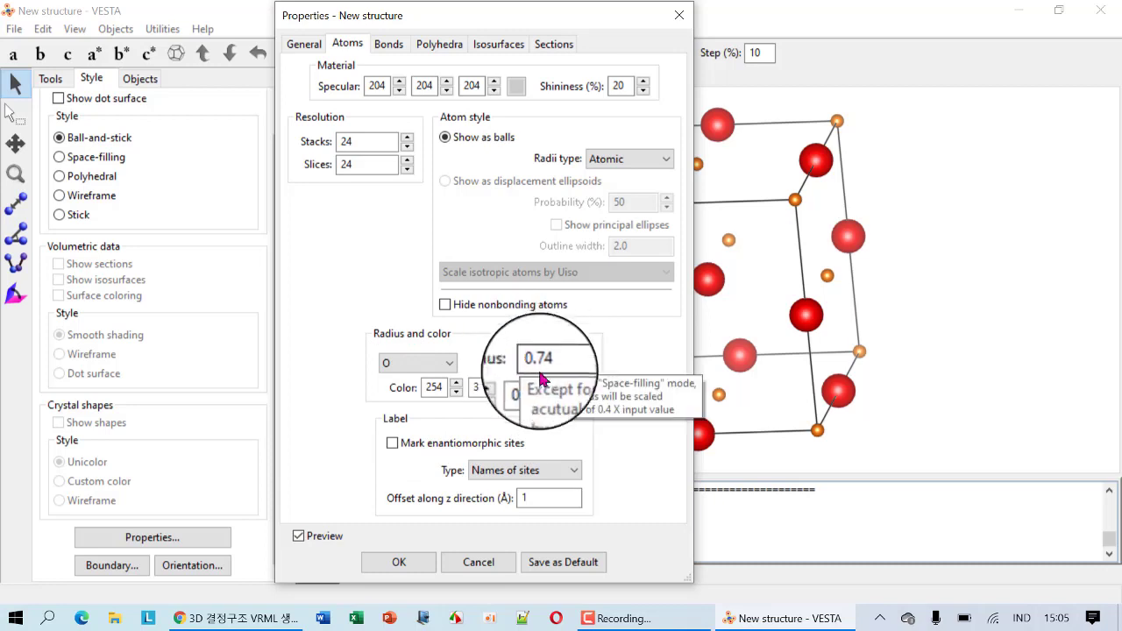
left_click(239, 618)
double_click(447, 545)
key("ctrl+c")
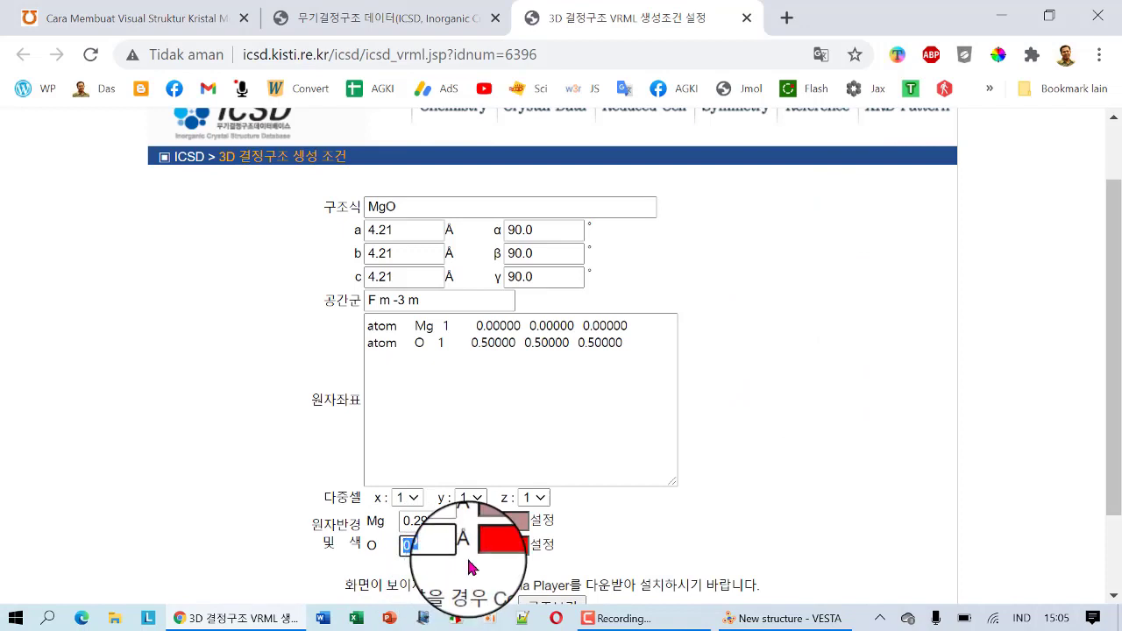
left_click(754, 618)
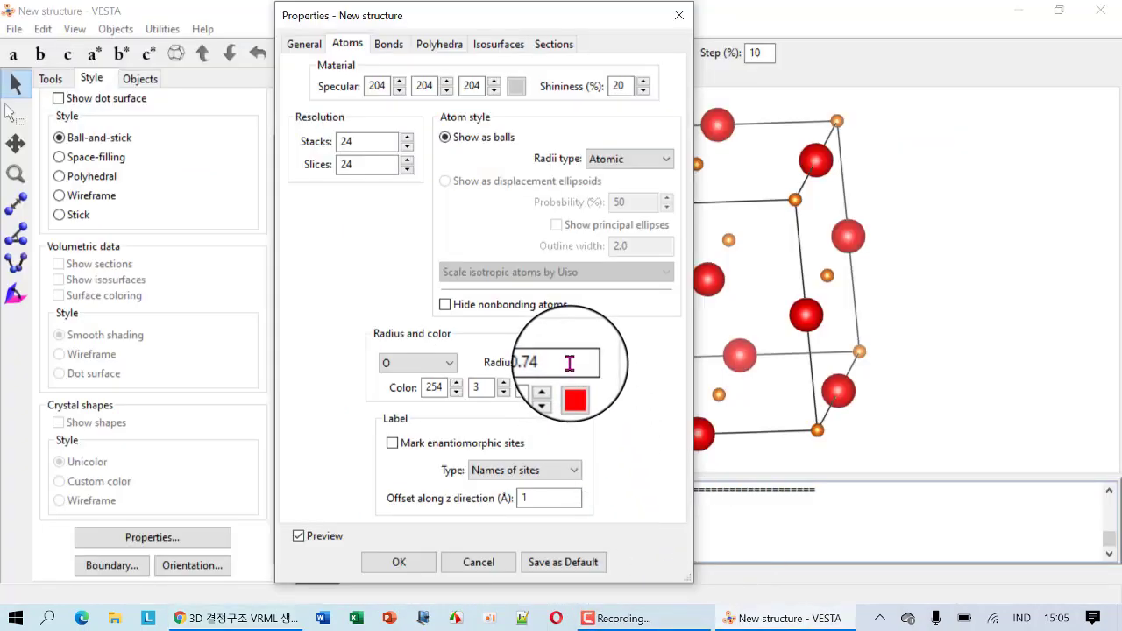
double_click(538, 362)
key("ctrl+v")
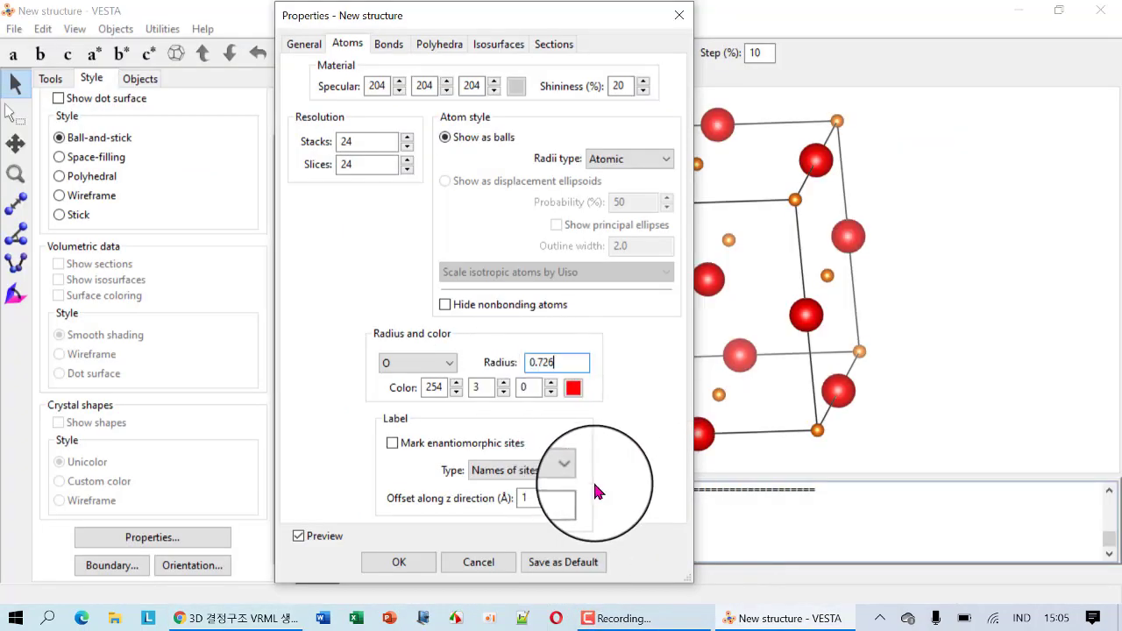
left_click(408, 564)
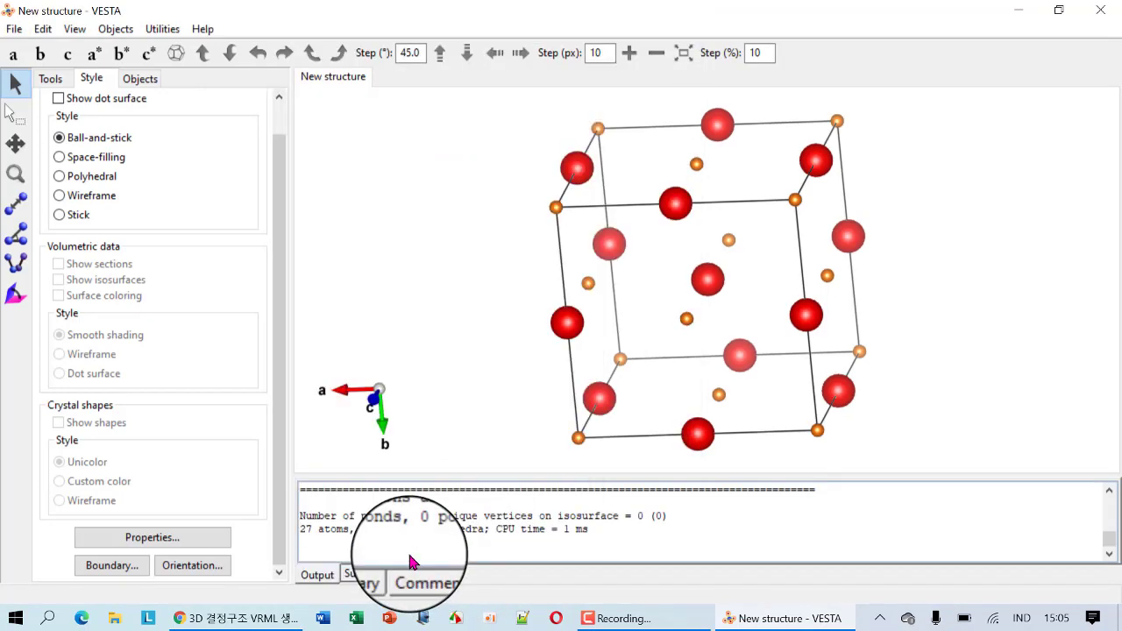
- Display the MgO structure in Space-filling style and inspect it from several angles
left_click_drag(744, 289, 368, 166)
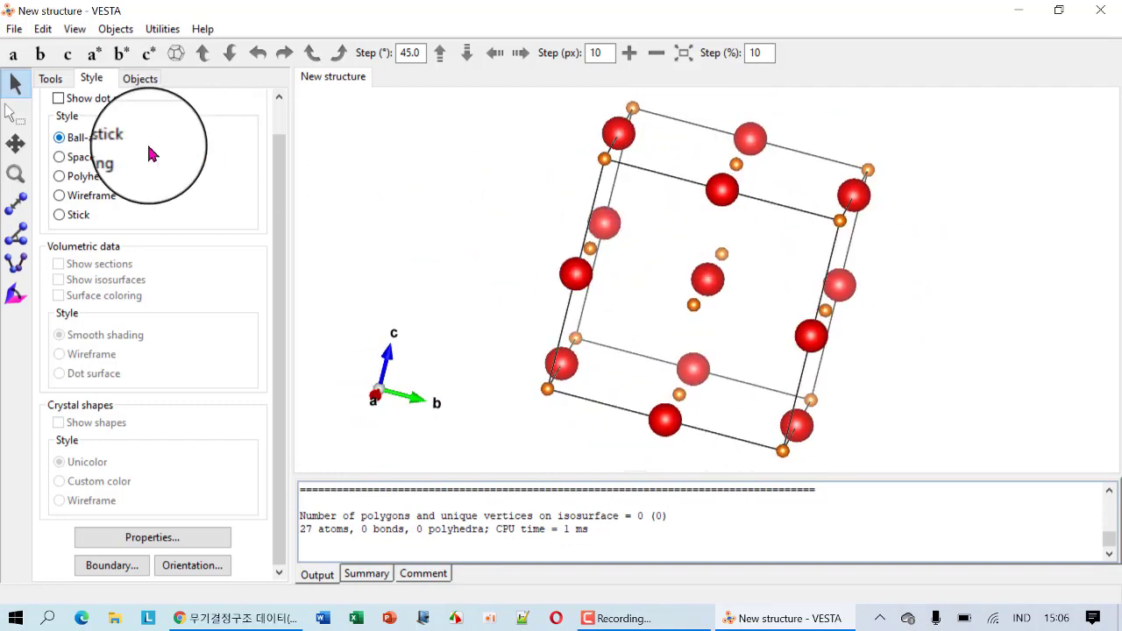
left_click(49, 157)
left_click_drag(681, 256, 649, 280)
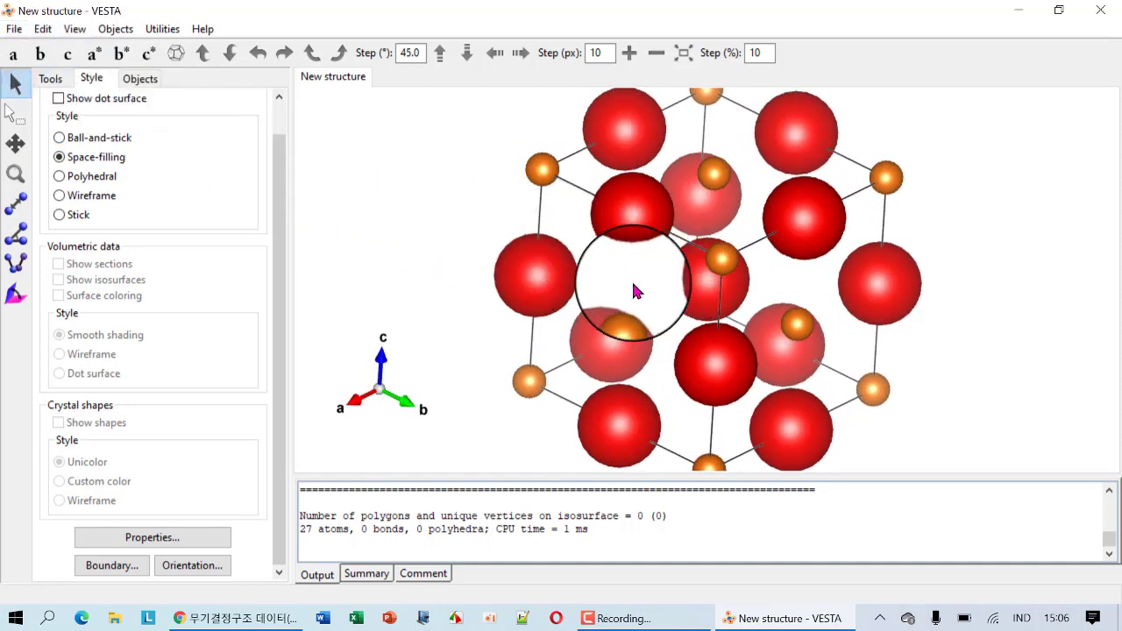
left_click_drag(636, 290, 596, 260)
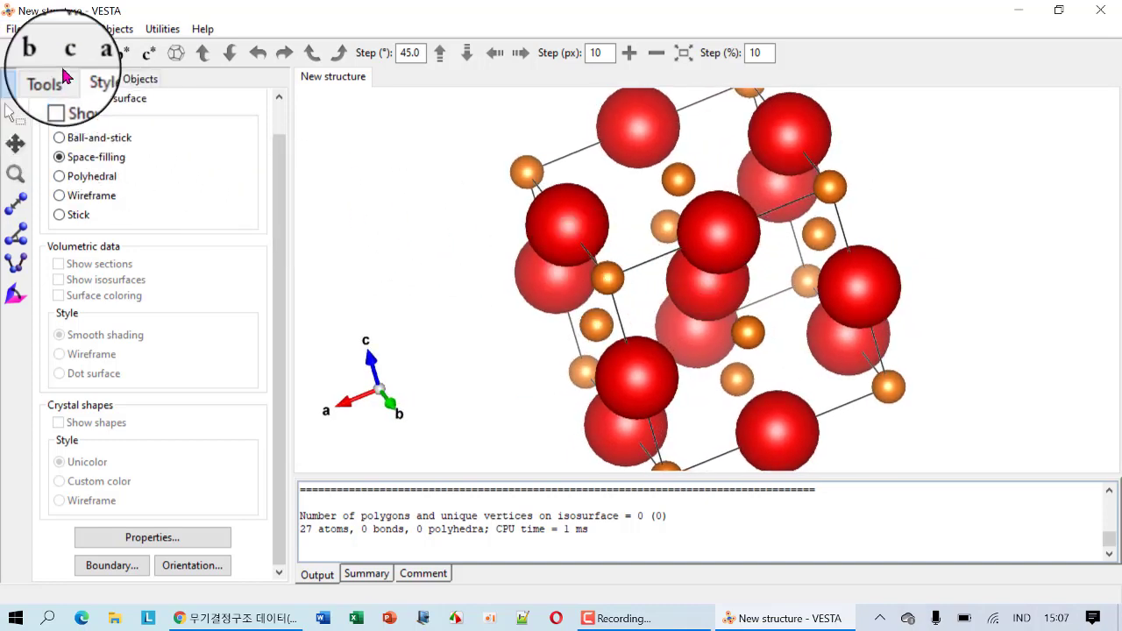
left_click(14, 29)
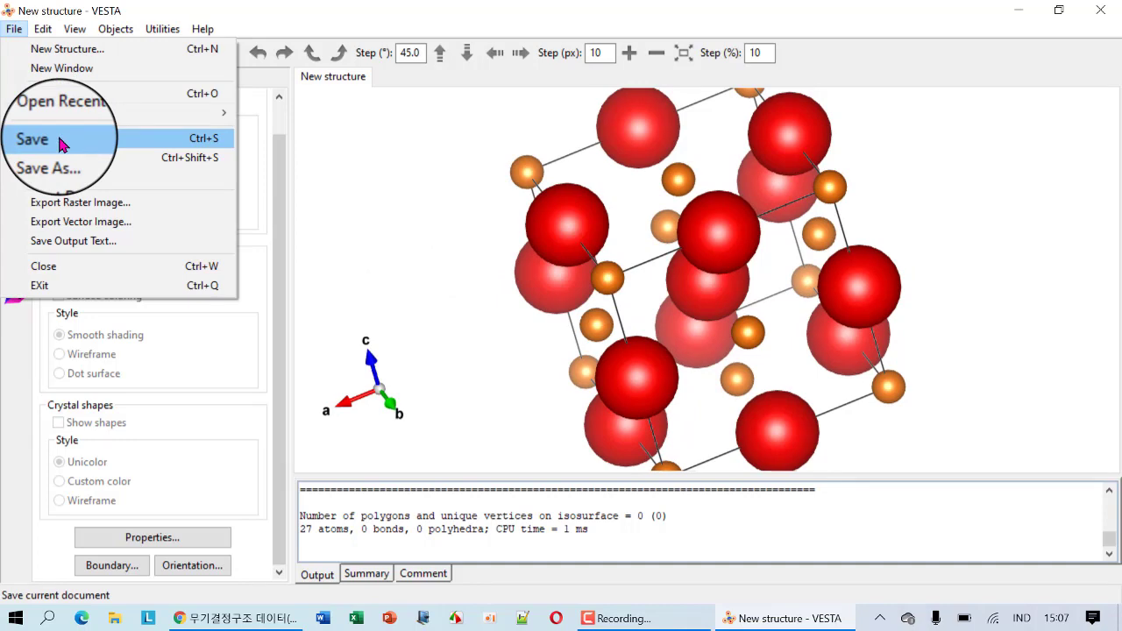
left_click(176, 143)
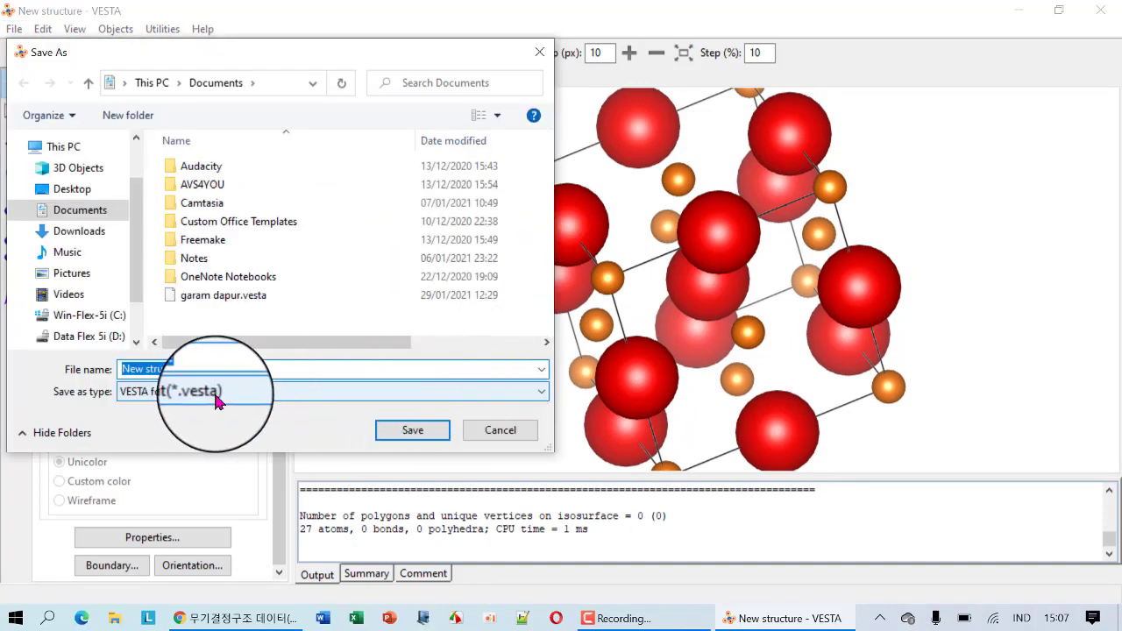
left_click(505, 435)
left_click_drag(596, 326, 616, 288)
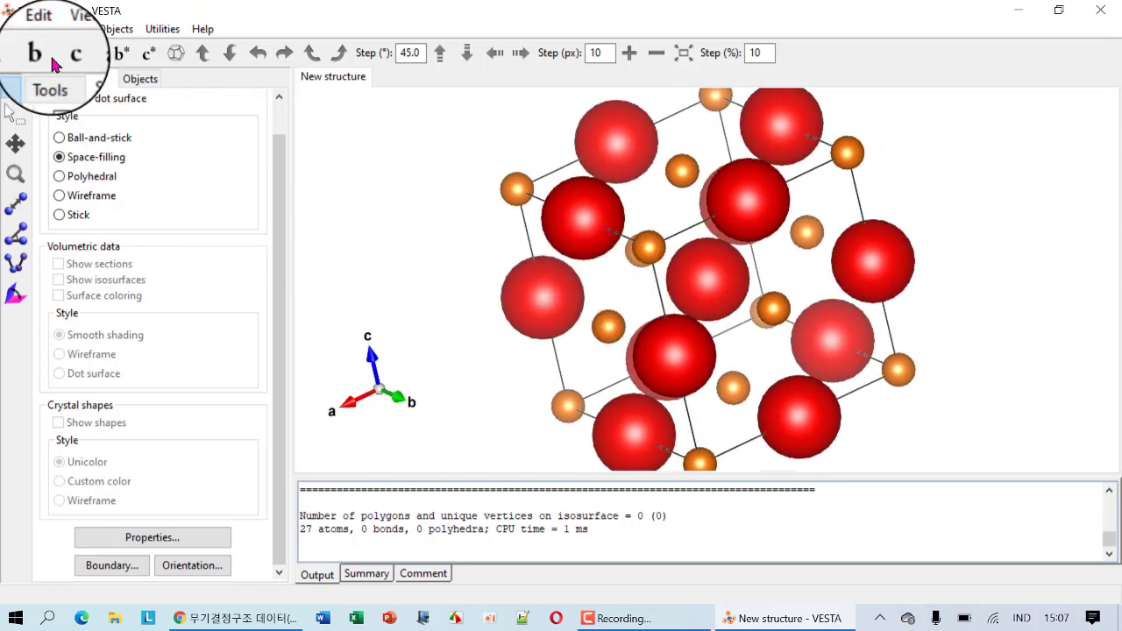
- Export the structure data to the Desktop as a CIF file named MgO
left_click(14, 29)
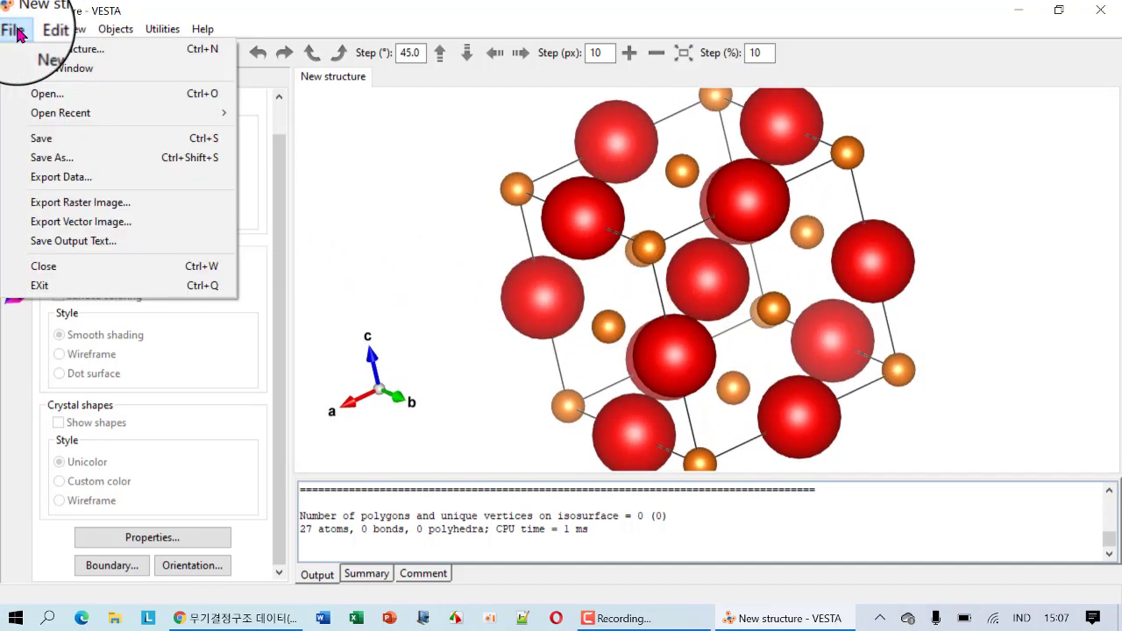
left_click(99, 182)
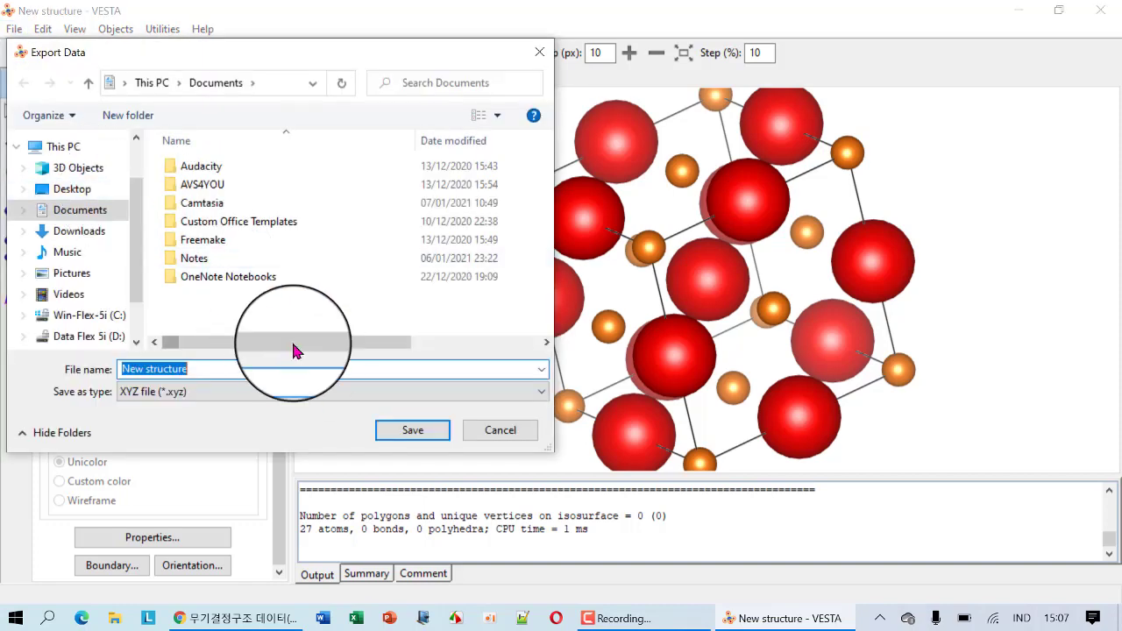
left_click(251, 391)
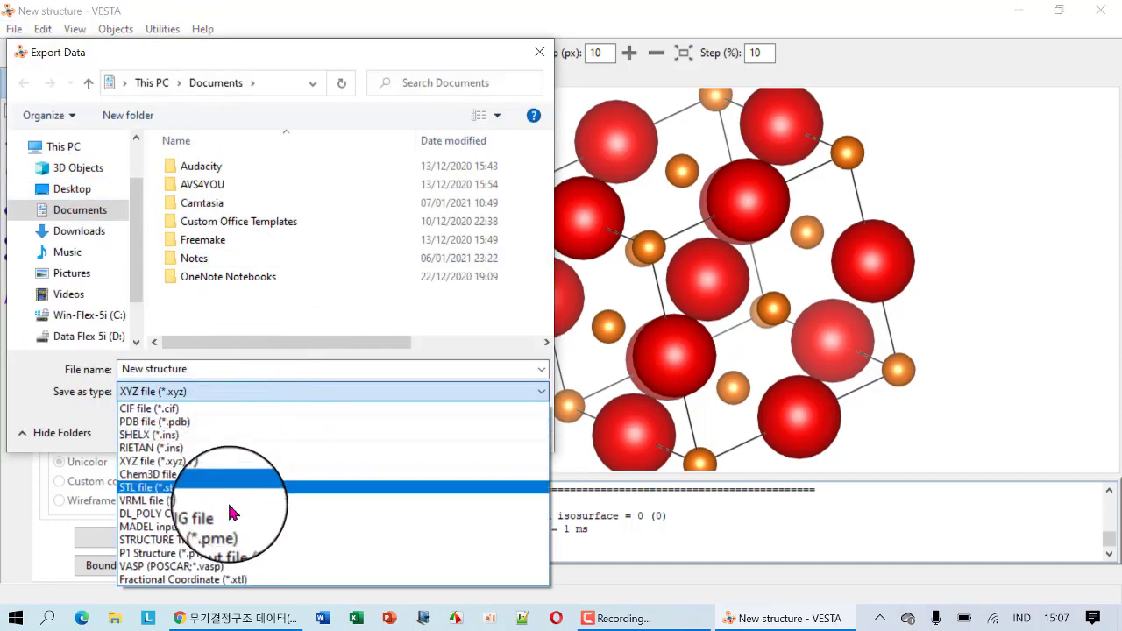
left_click(174, 409)
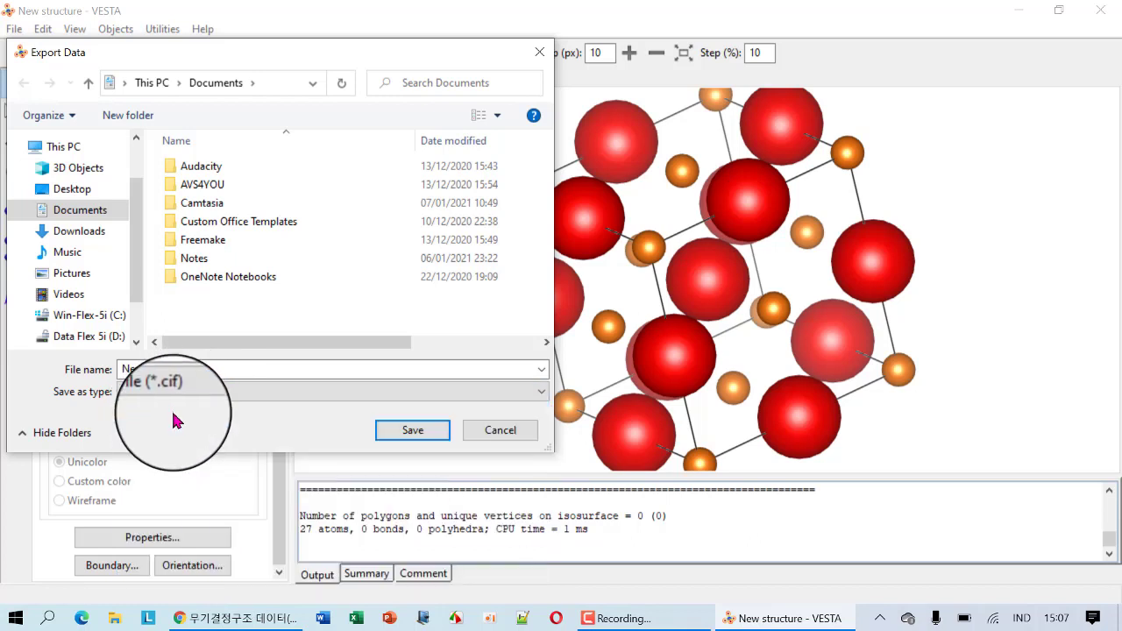
left_click(239, 368)
type("MgO")
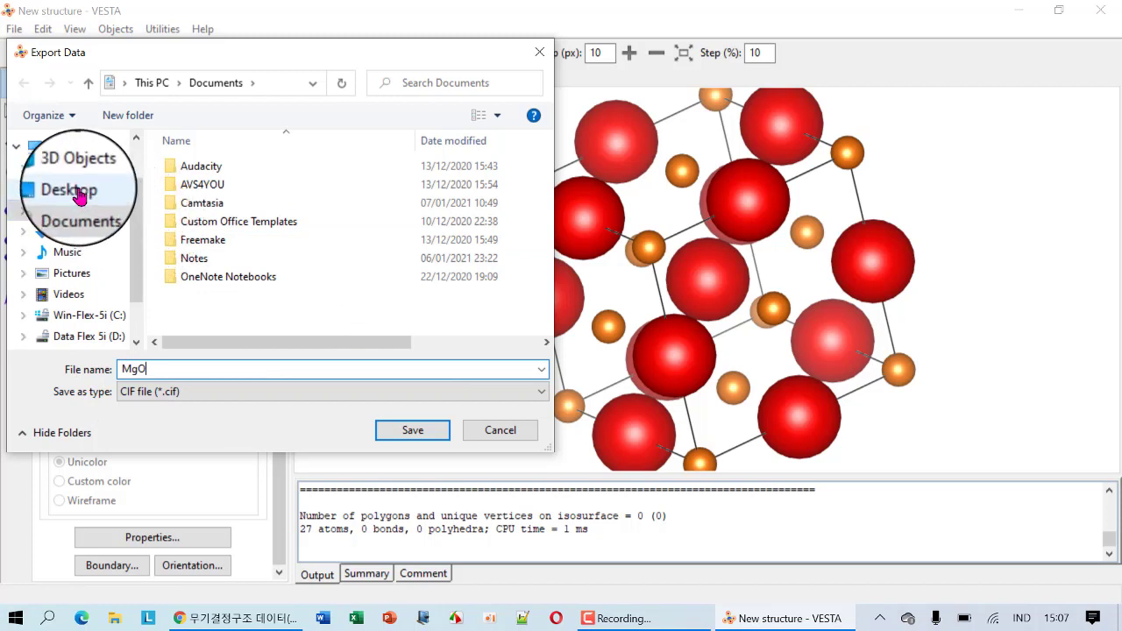
left_click(74, 189)
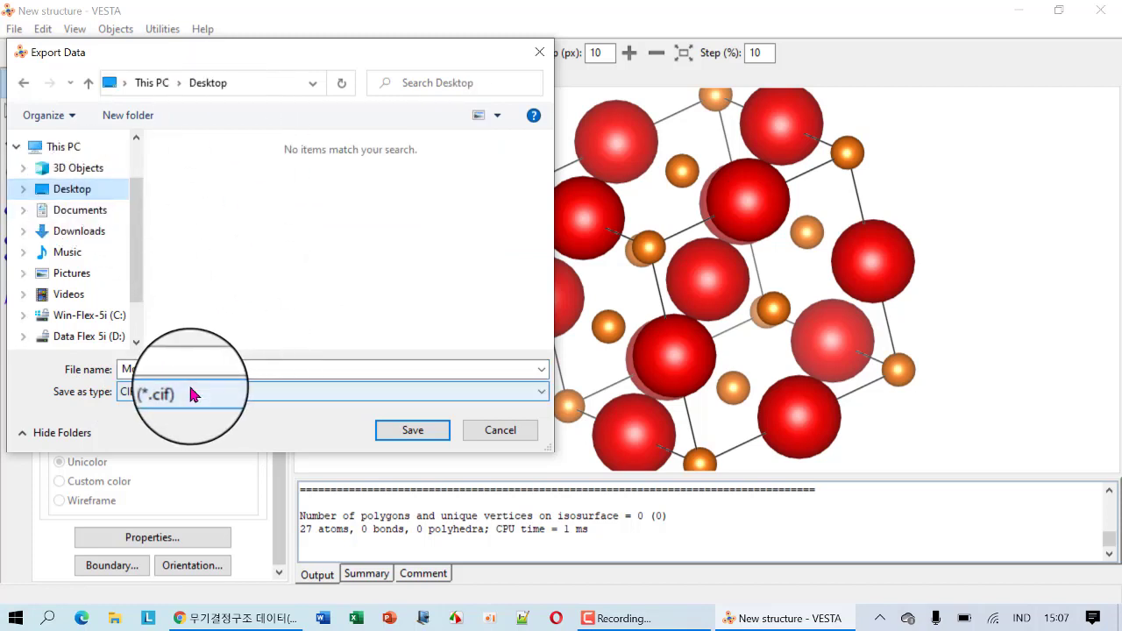
left_click(413, 432)
- Save the structure to the Desktop in VESTA format under the name "MgO ves"
left_click_drag(664, 232, 324, 182)
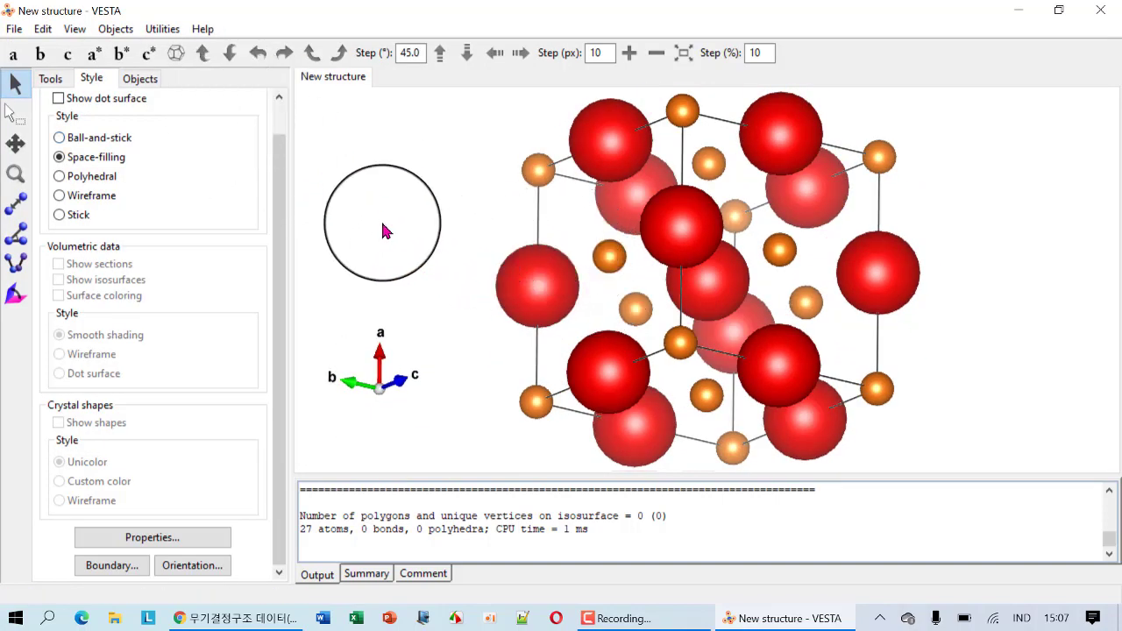
left_click(14, 29)
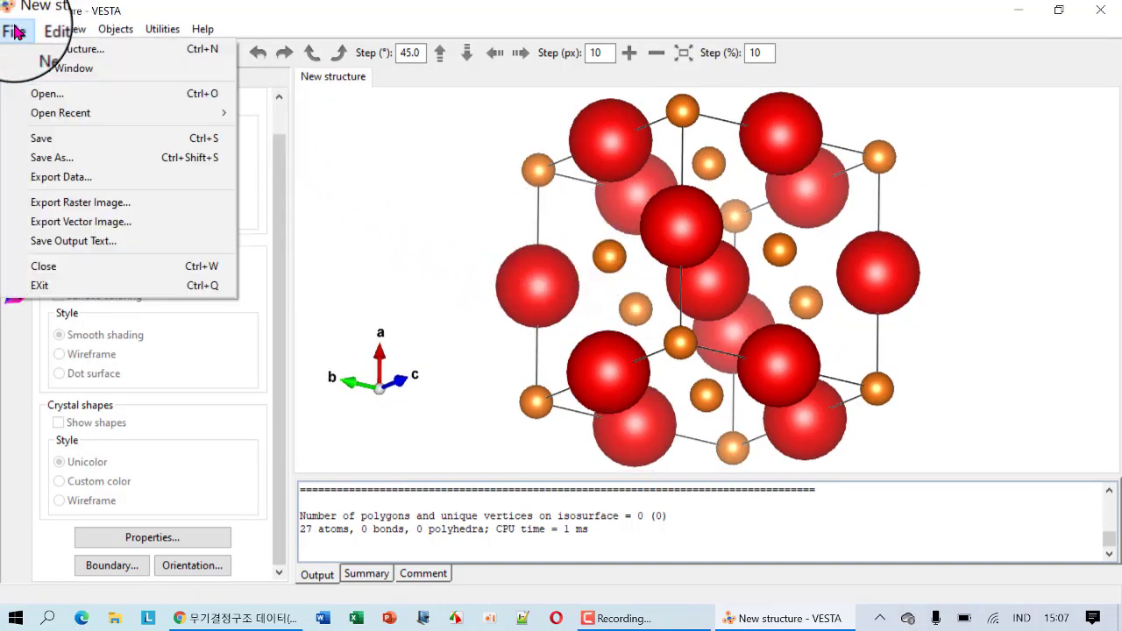
left_click(73, 149)
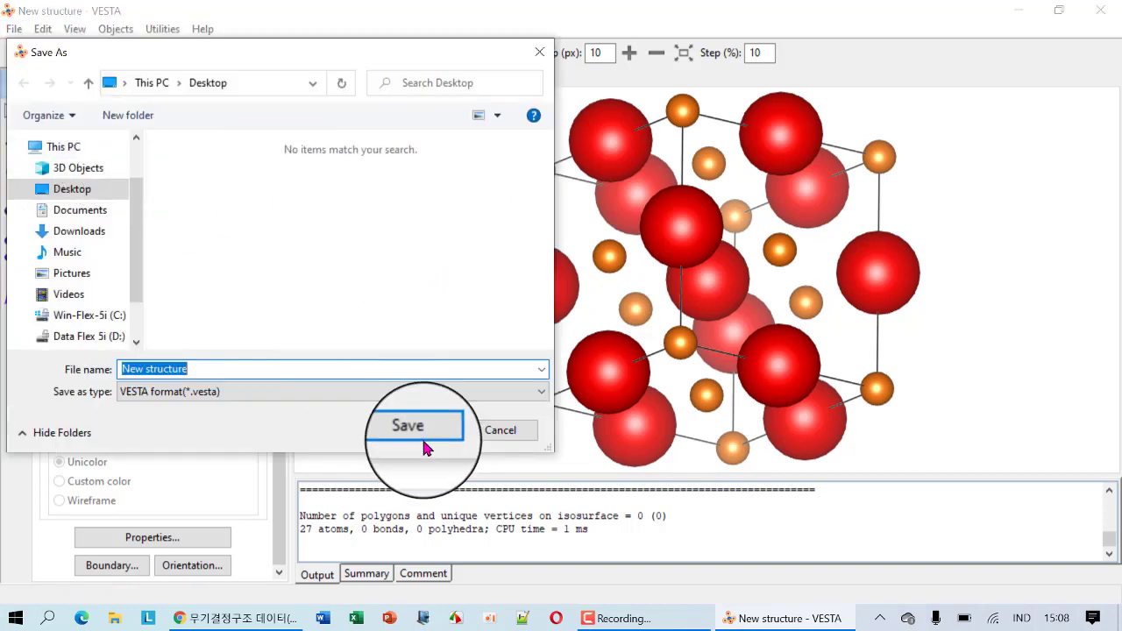
type("Mg")
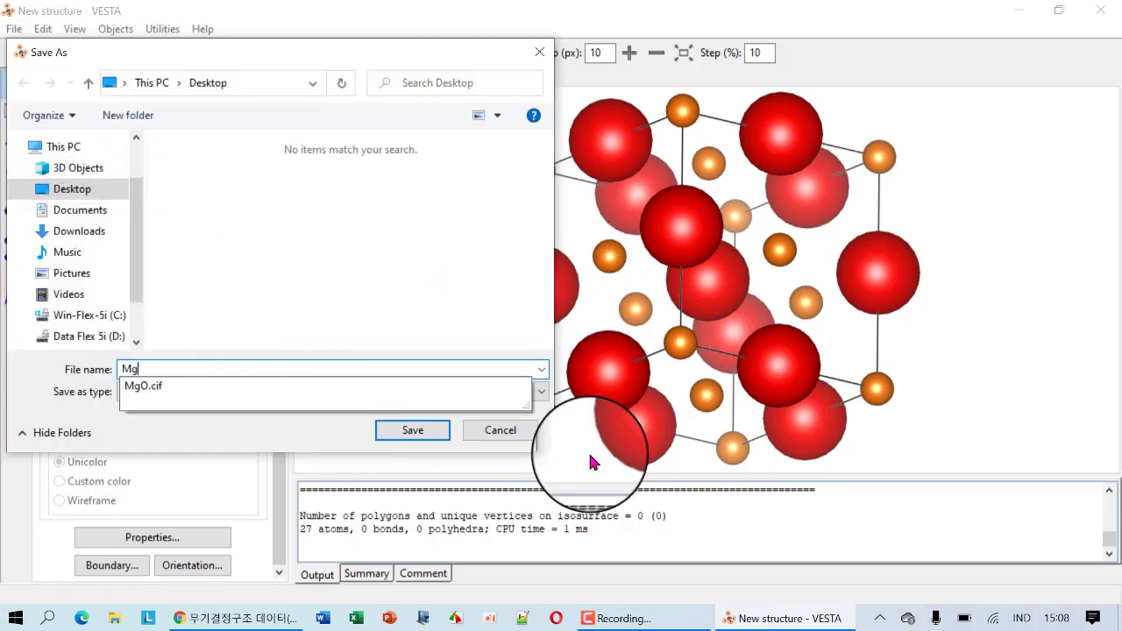
type("O ves")
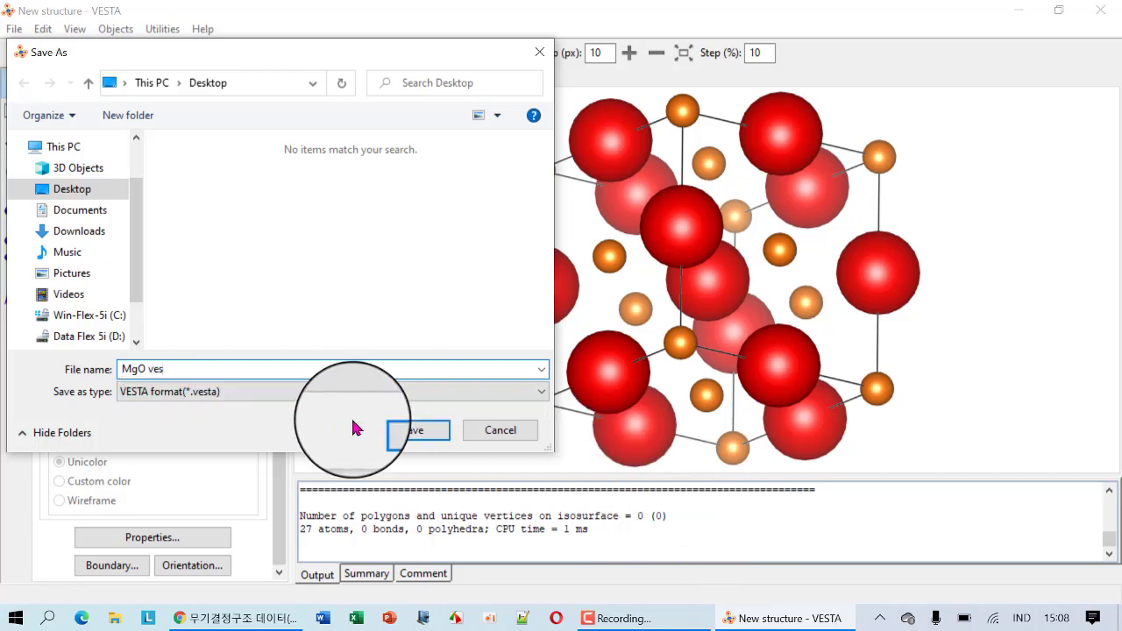
left_click(391, 428)
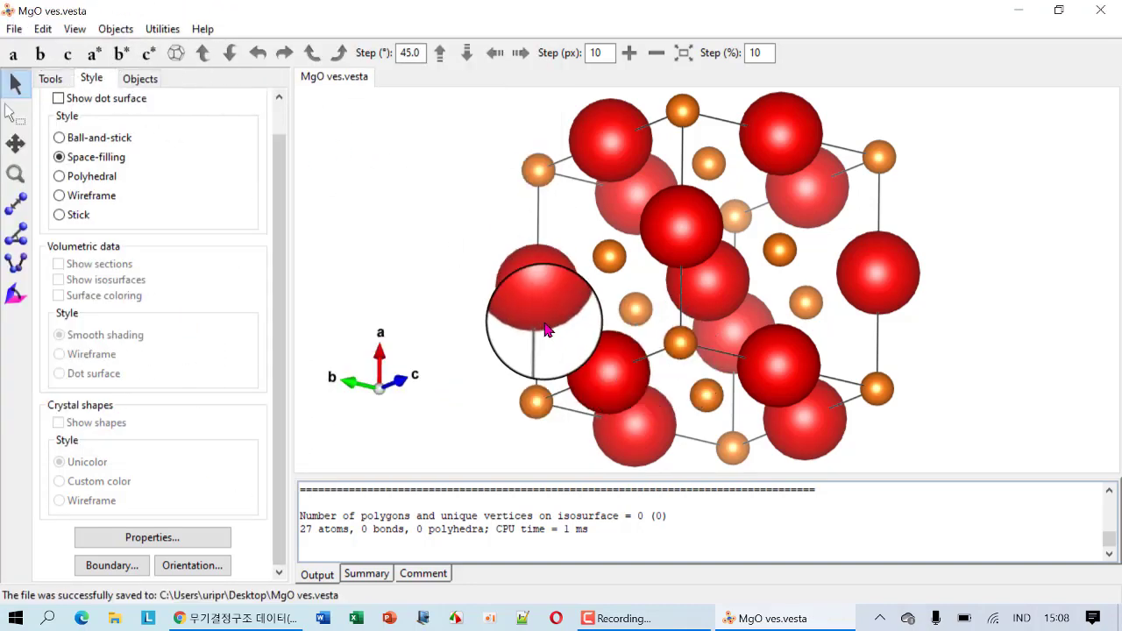
left_click_drag(544, 328, 936, 358)
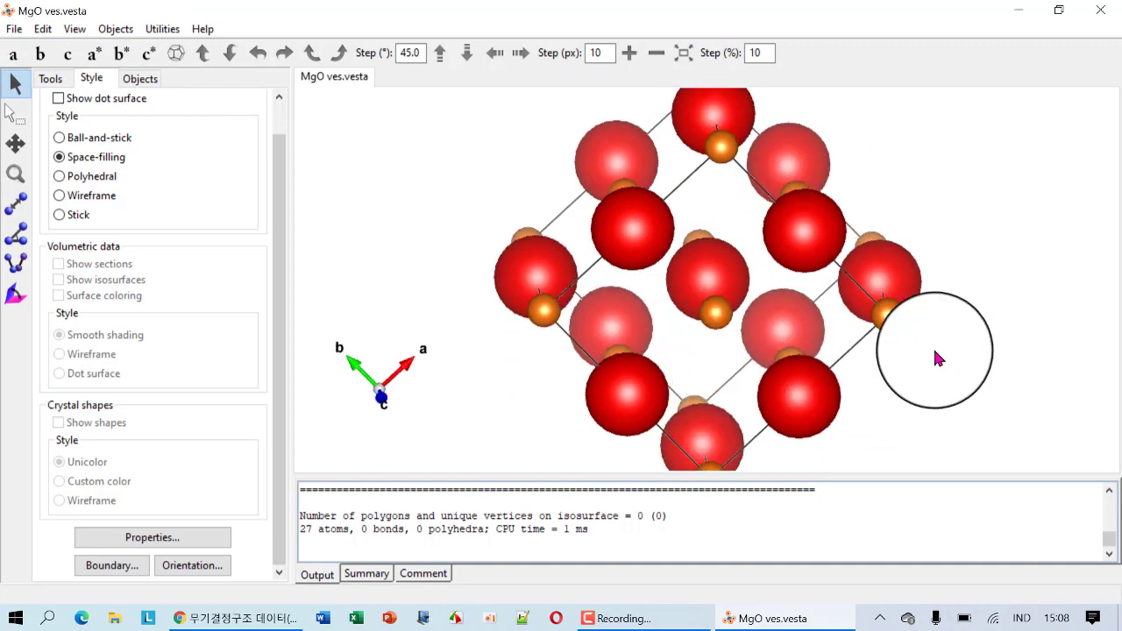
- Close the browser showing the ICSD page, start Jmol from the desktop and load MgO.cif into it
key("alt+Tab")
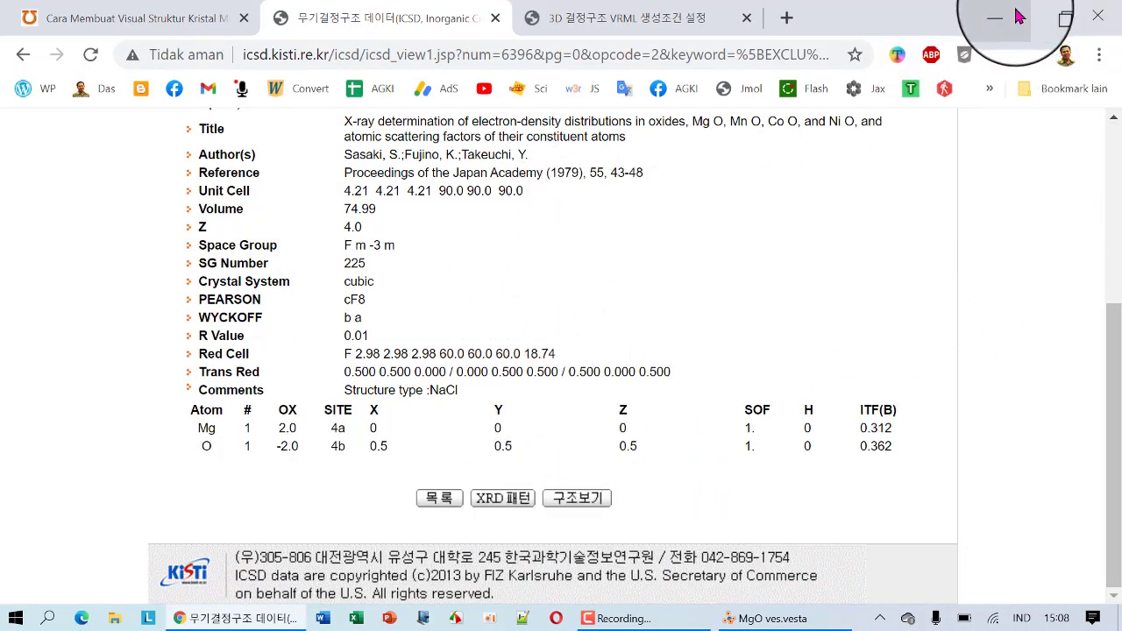
left_click(1099, 23)
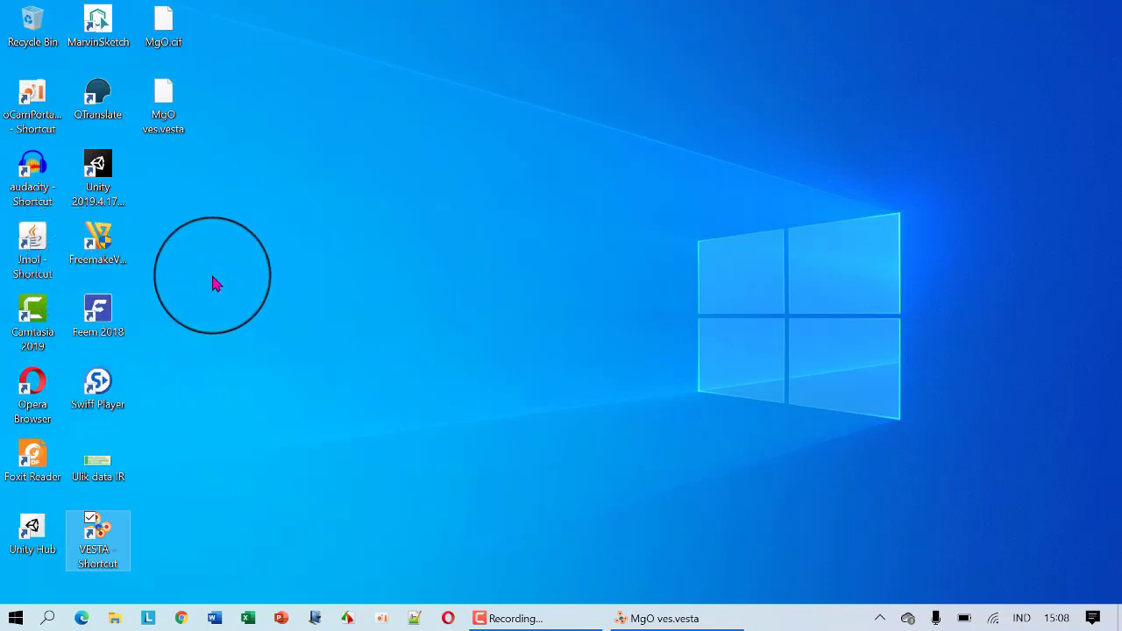
double_click(27, 253)
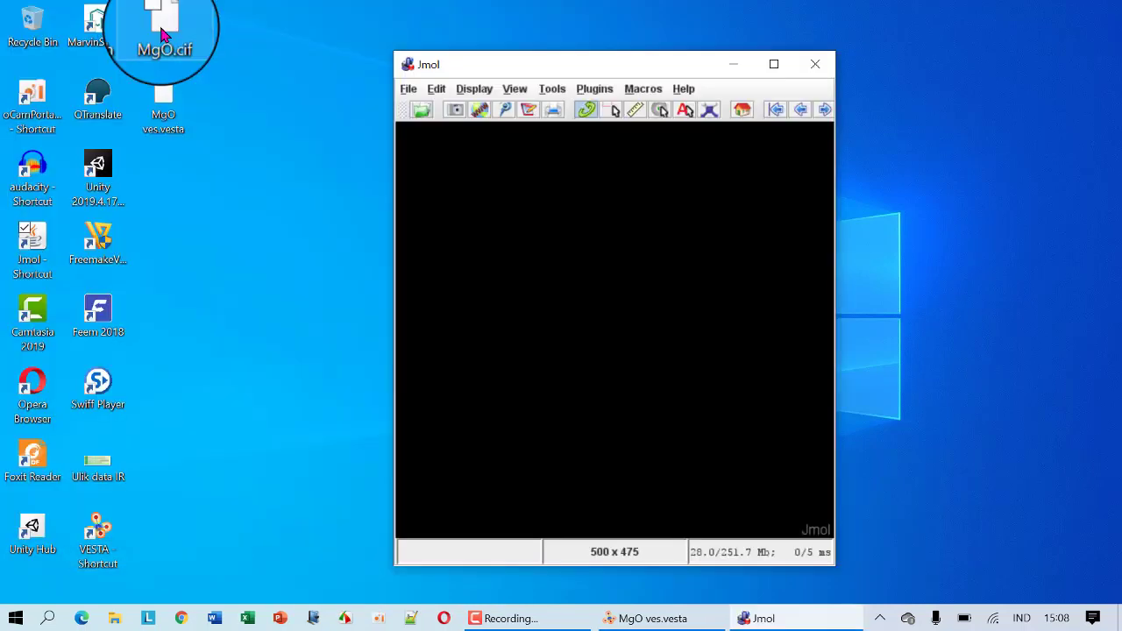
left_click_drag(163, 29, 563, 411)
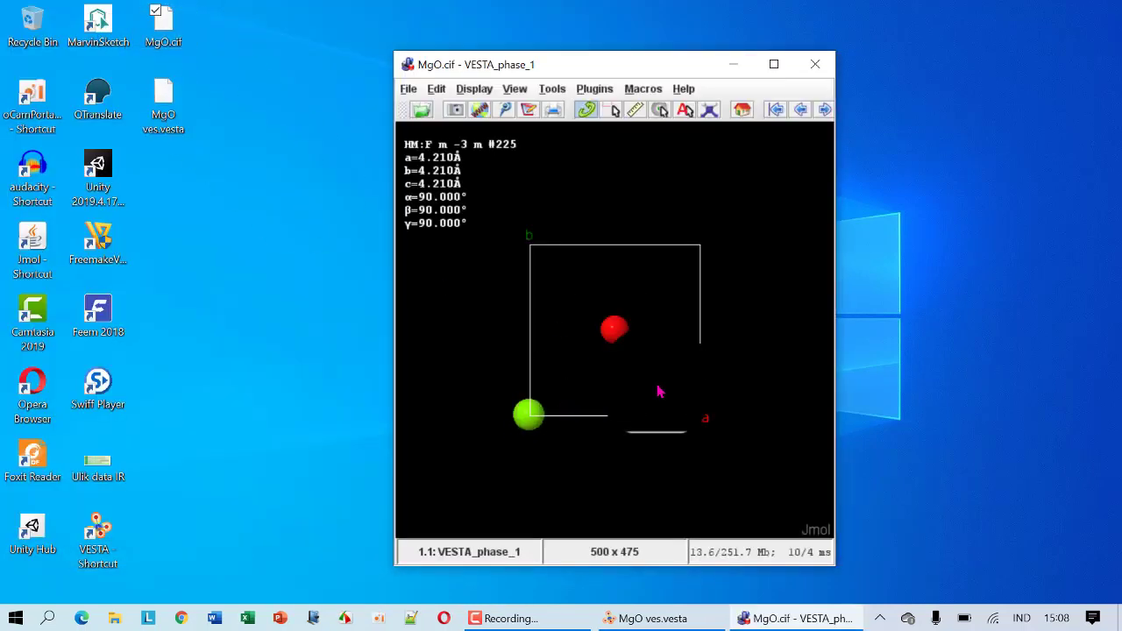
- Inspect the MgO unit cell in Jmol from several angles, then switch back to VESTA to compare it with the Space-filling model
left_click_drag(659, 391, 501, 338)
left_click_drag(569, 400, 696, 343)
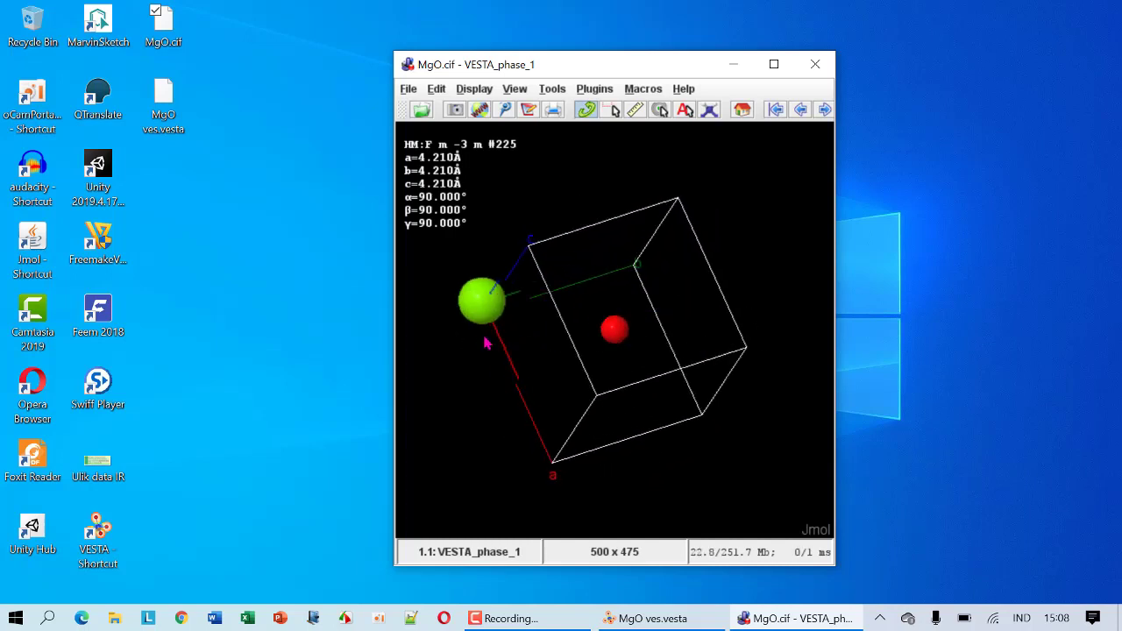
left_click_drag(500, 330, 592, 405)
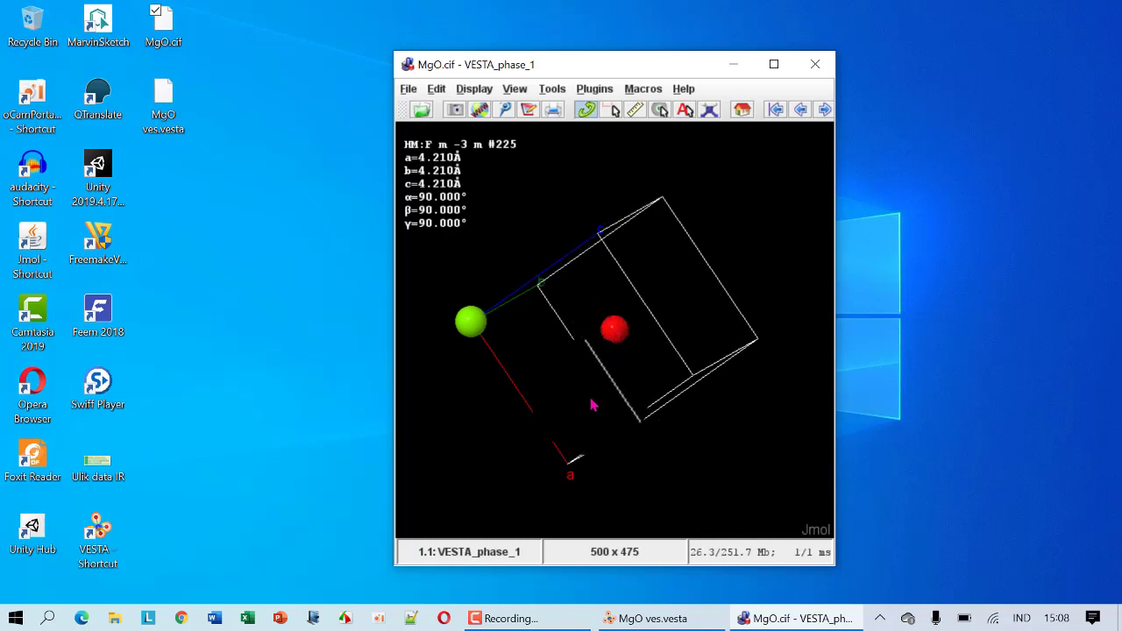
left_click_drag(637, 334, 648, 371)
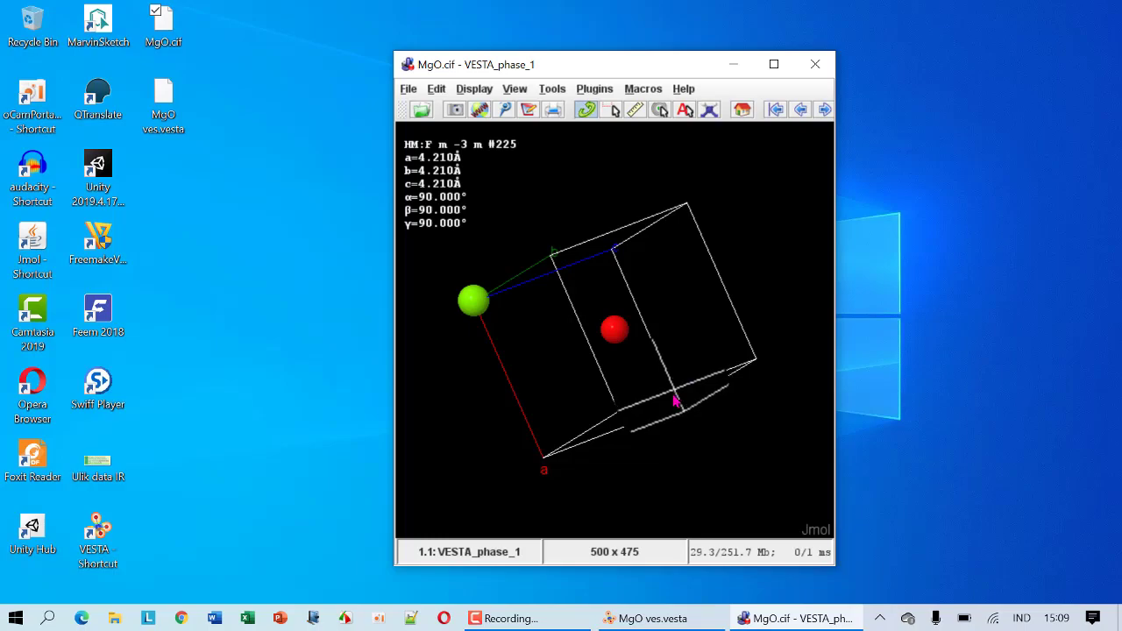
left_click(645, 618)
left_click_drag(666, 395, 619, 258)
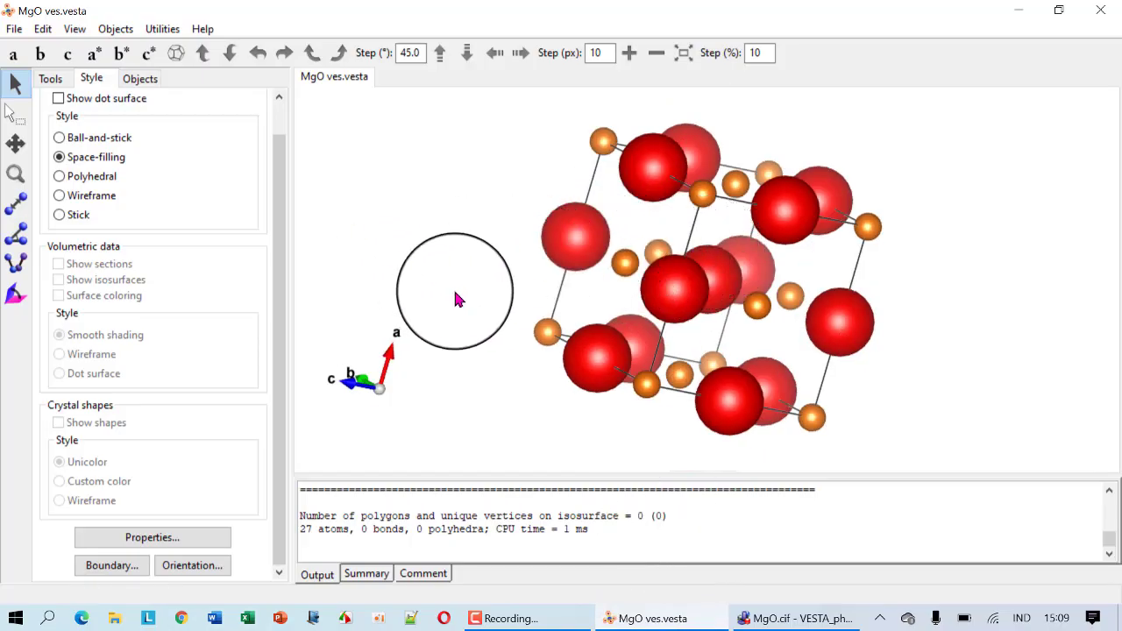